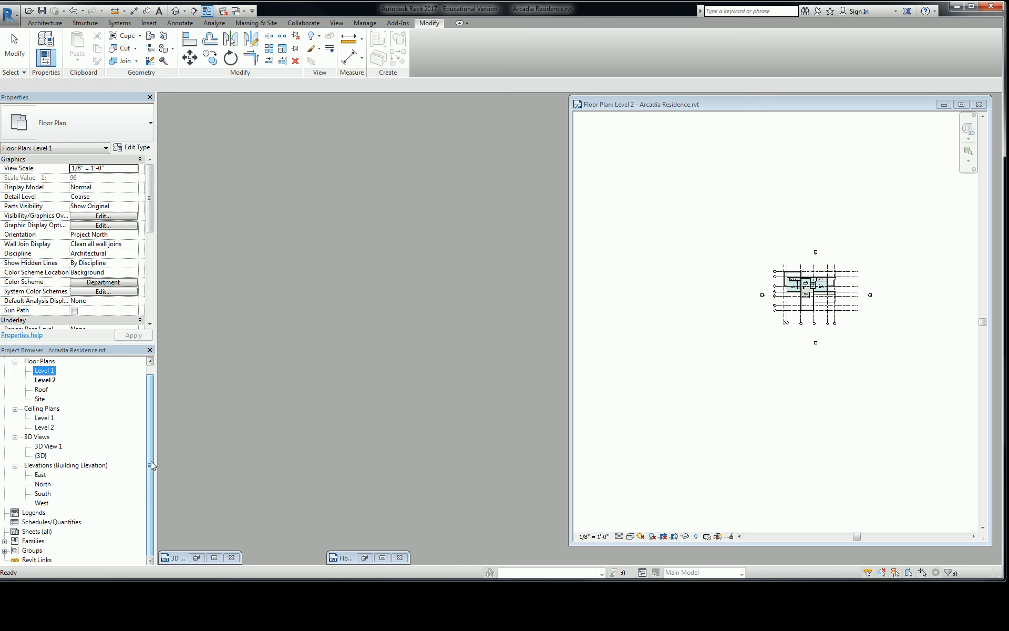
Step: Create a new sheet with the E1 30x42 Horizontal titleblock, saving the project when prompted
{"action": "left_click", "coordinate": [32, 531]}
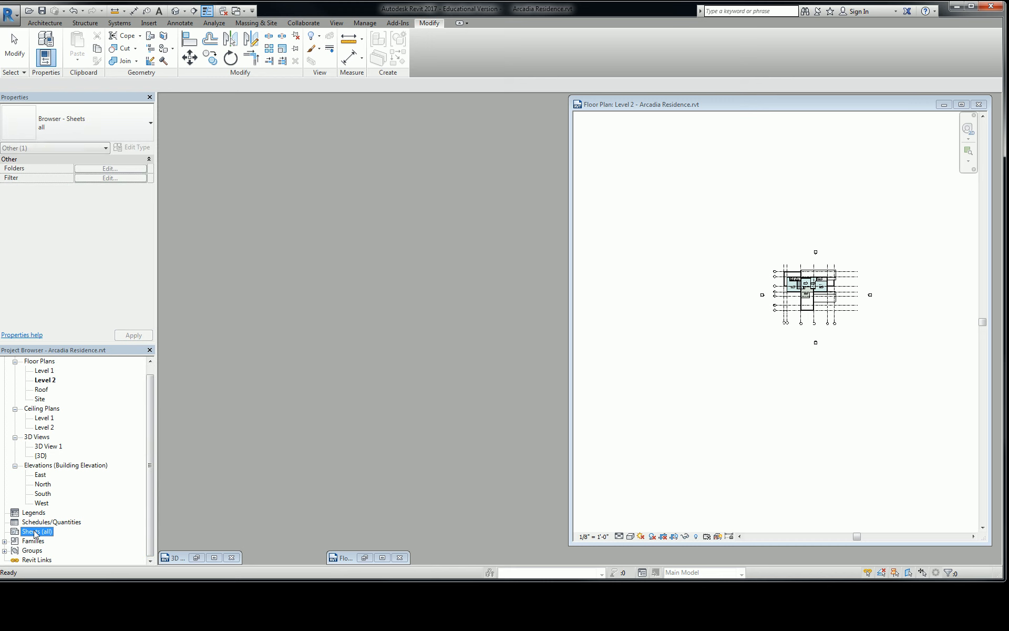
{"action": "scroll", "coordinate": [146, 442], "scroll_direction": "up", "scroll_amount": 1}
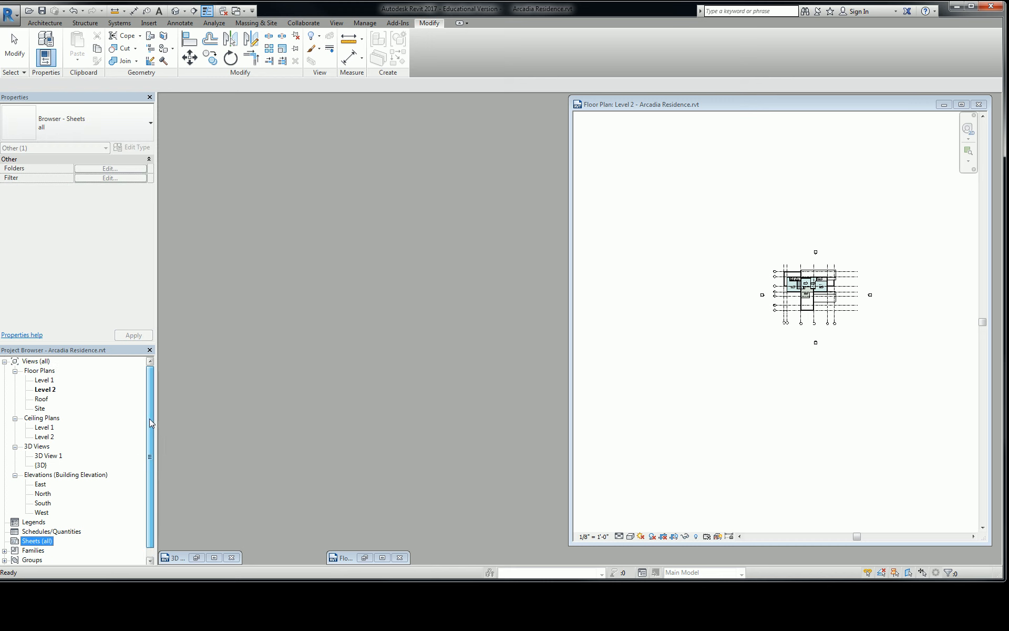
{"action": "left_click", "coordinate": [5, 361]}
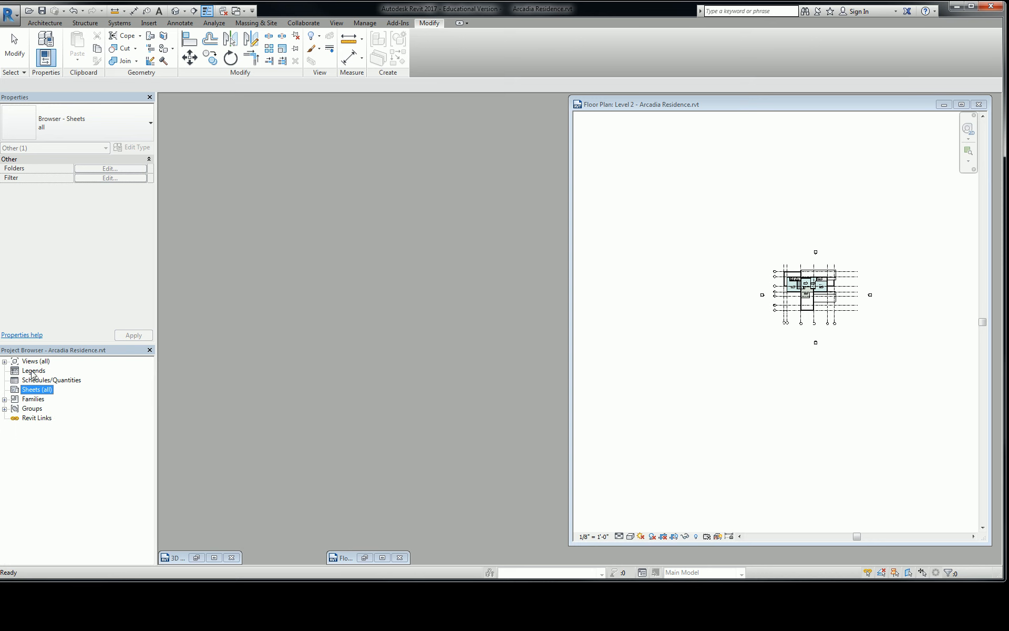
{"action": "right_click", "coordinate": [41, 394]}
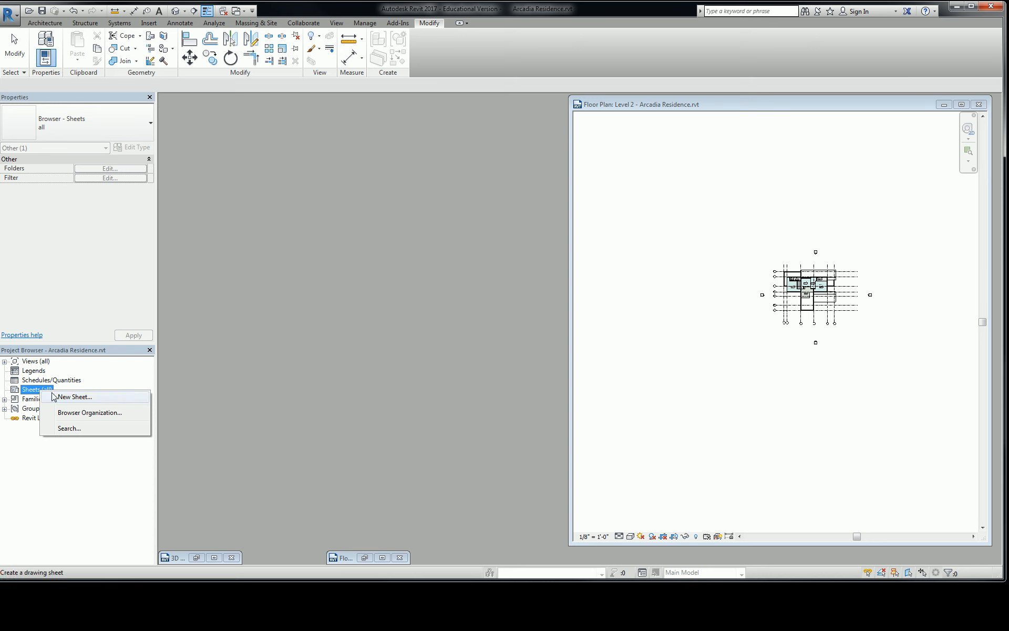
{"action": "left_click", "coordinate": [61, 398]}
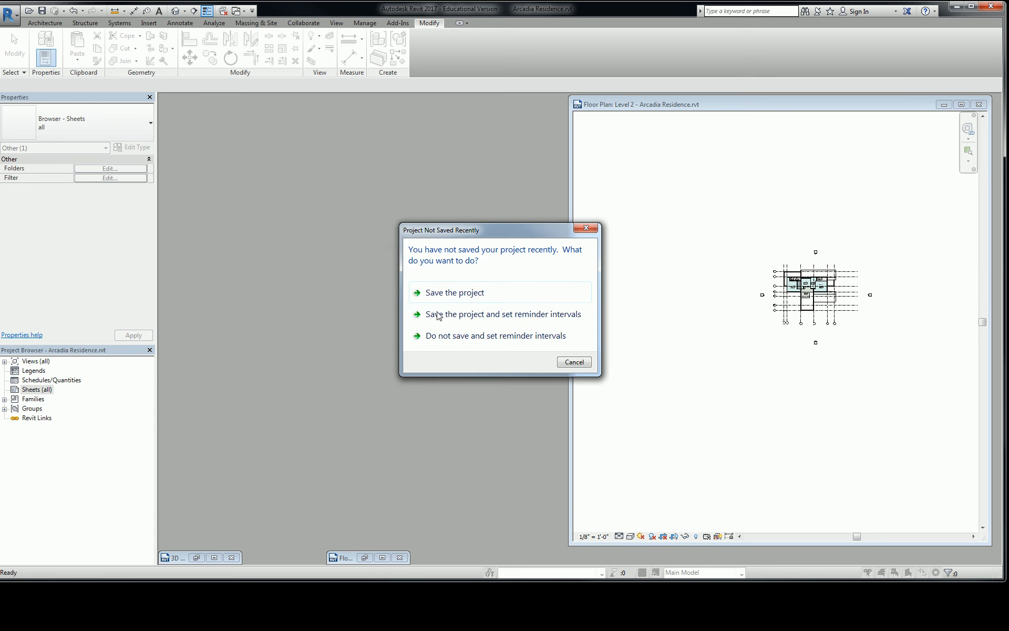
{"action": "left_click", "coordinate": [440, 295]}
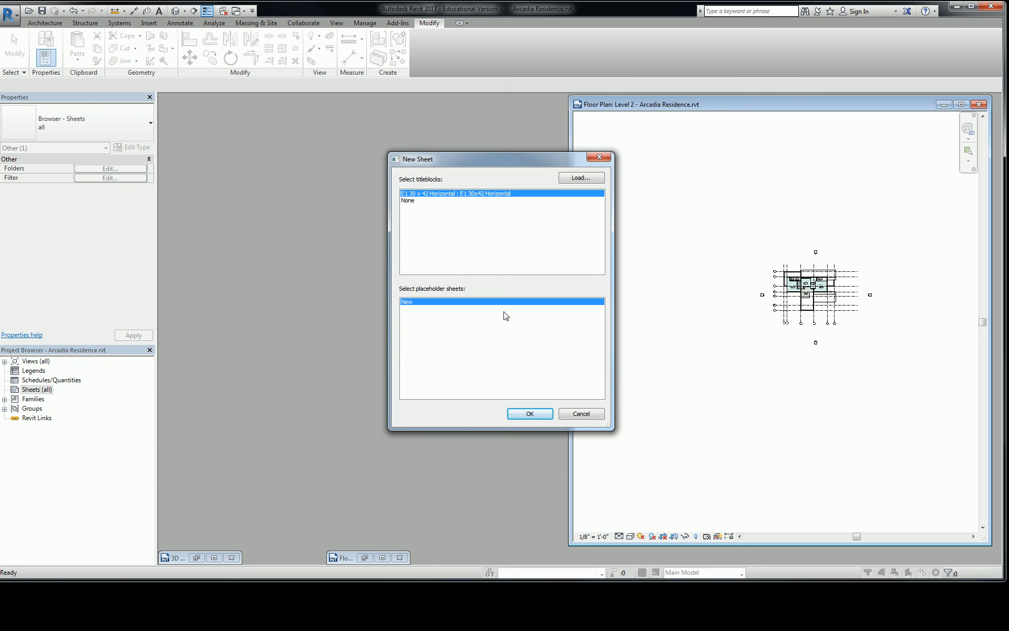
{"action": "left_click", "coordinate": [529, 418]}
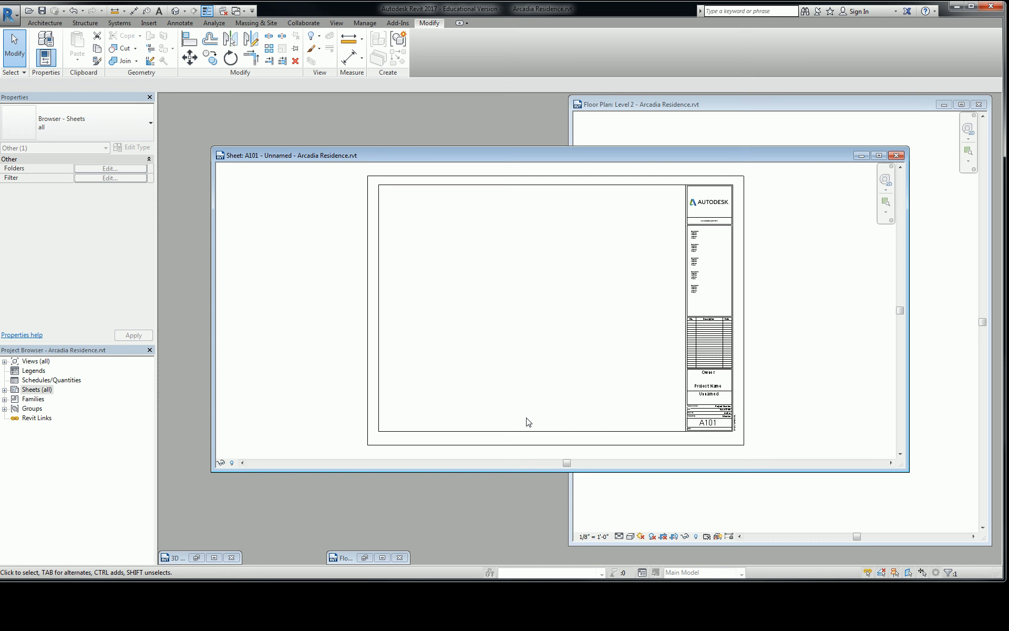
Step: Expand the sheets and views lists in the project browser to show the new sheet and floor plans
{"action": "right_click", "coordinate": [32, 392]}
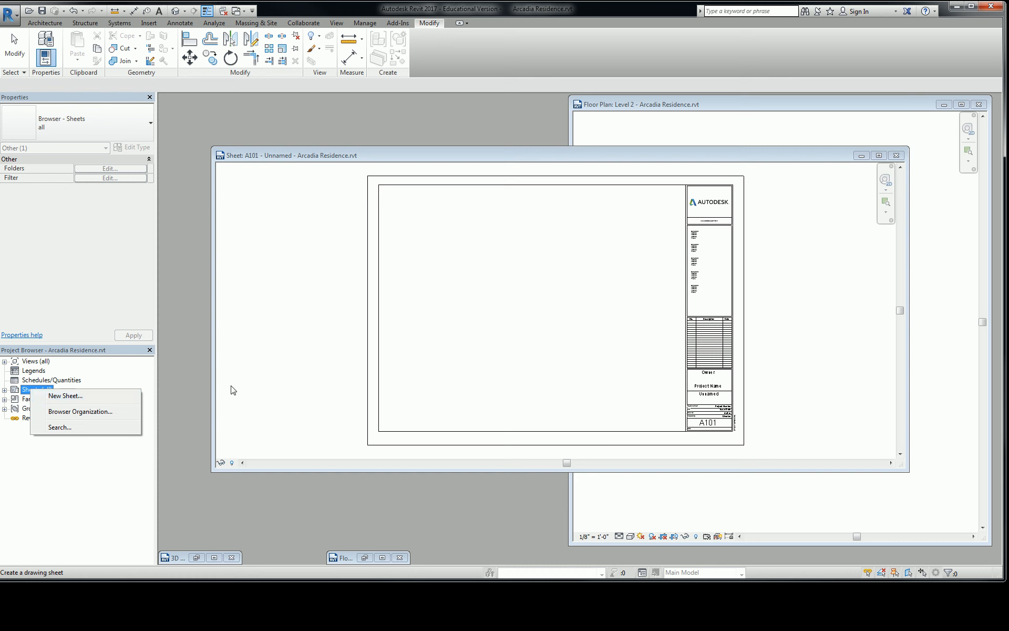
{"action": "left_click", "coordinate": [266, 381]}
{"action": "left_click", "coordinate": [5, 389]}
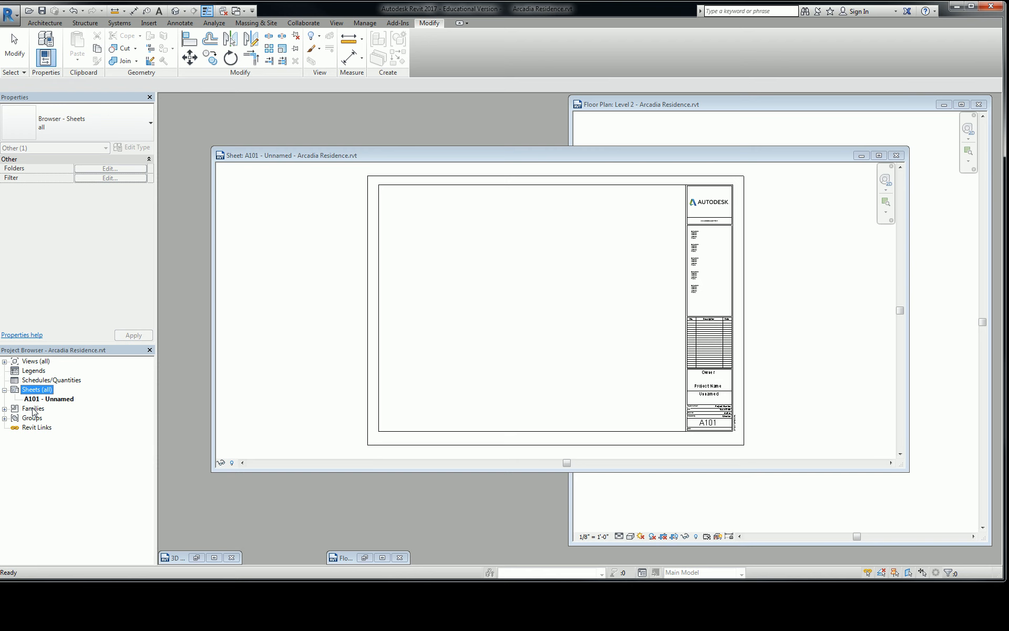
{"action": "left_click", "coordinate": [317, 319]}
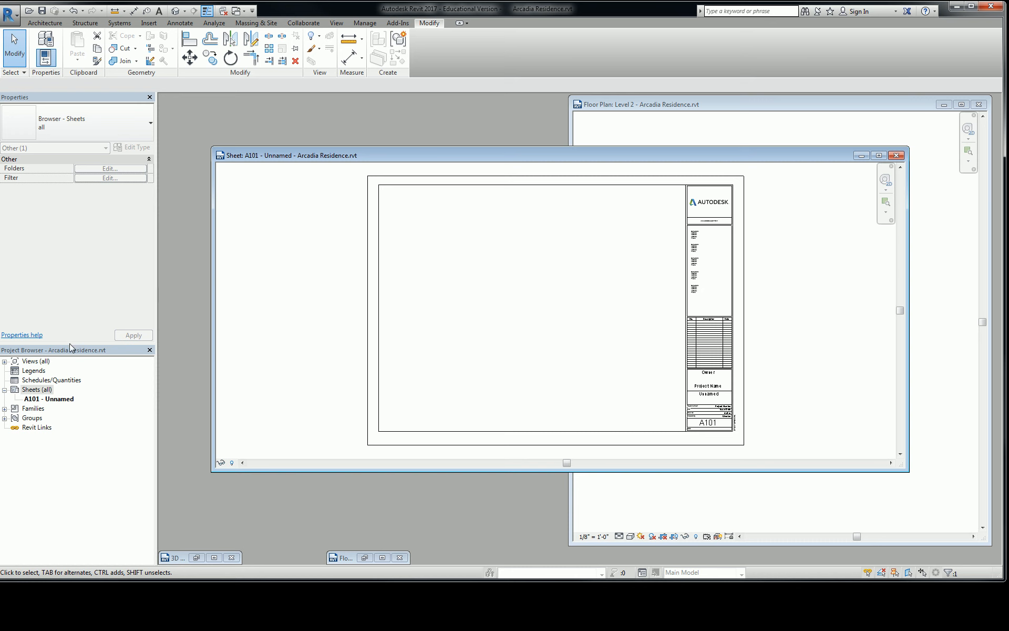
{"action": "left_click", "coordinate": [5, 362]}
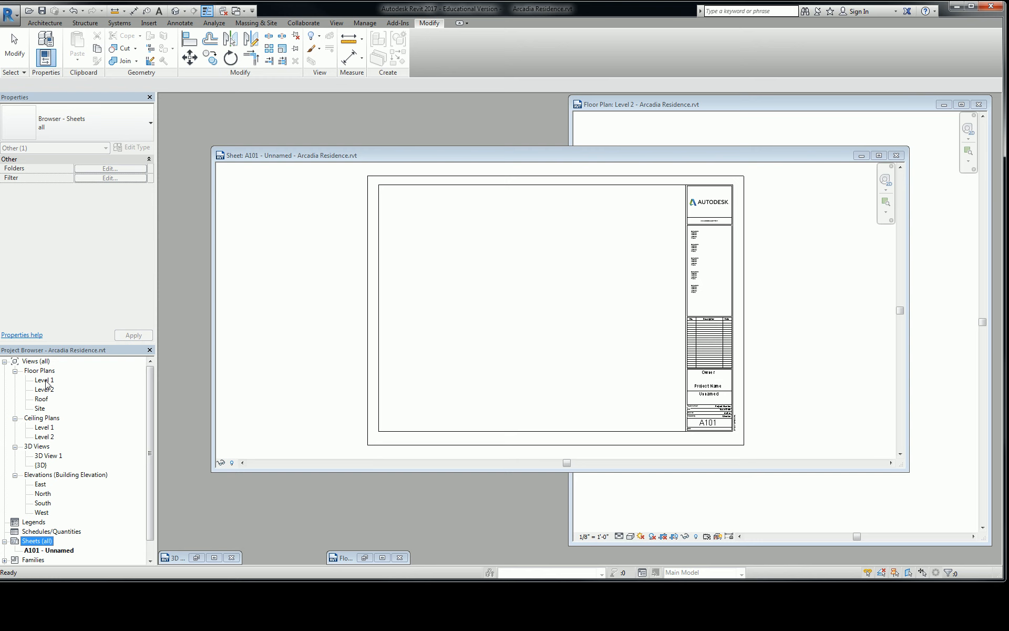
Step: Try placing the Level 1 floor plan on sheet A101 and delete its viewport
{"action": "left_click_drag", "start_coordinate": [45, 381], "coordinate": [512, 318]}
{"action": "left_click", "coordinate": [532, 311]}
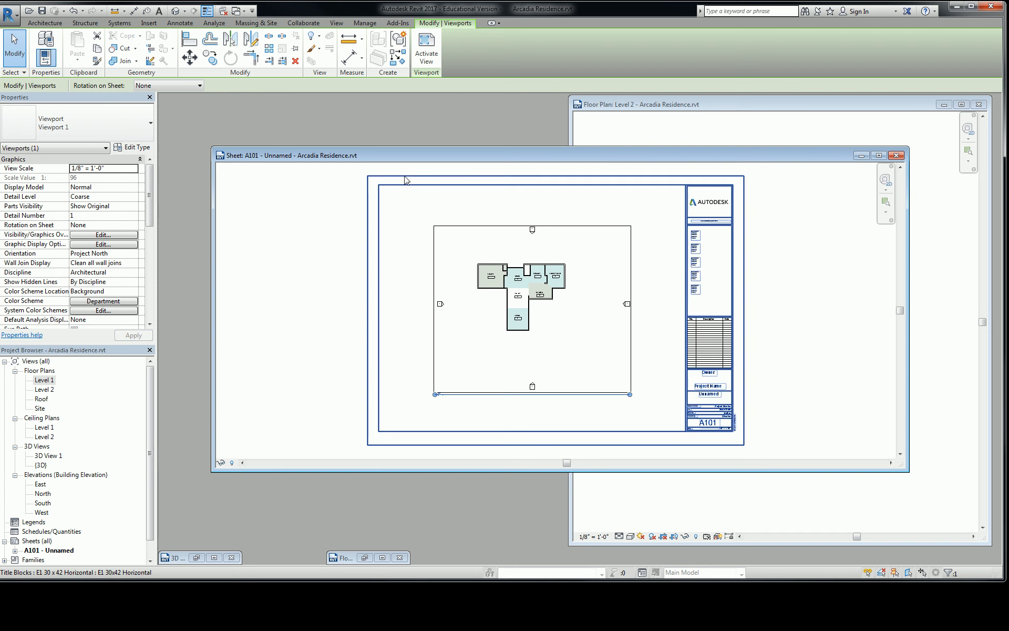
{"action": "key", "text": "Delete"}
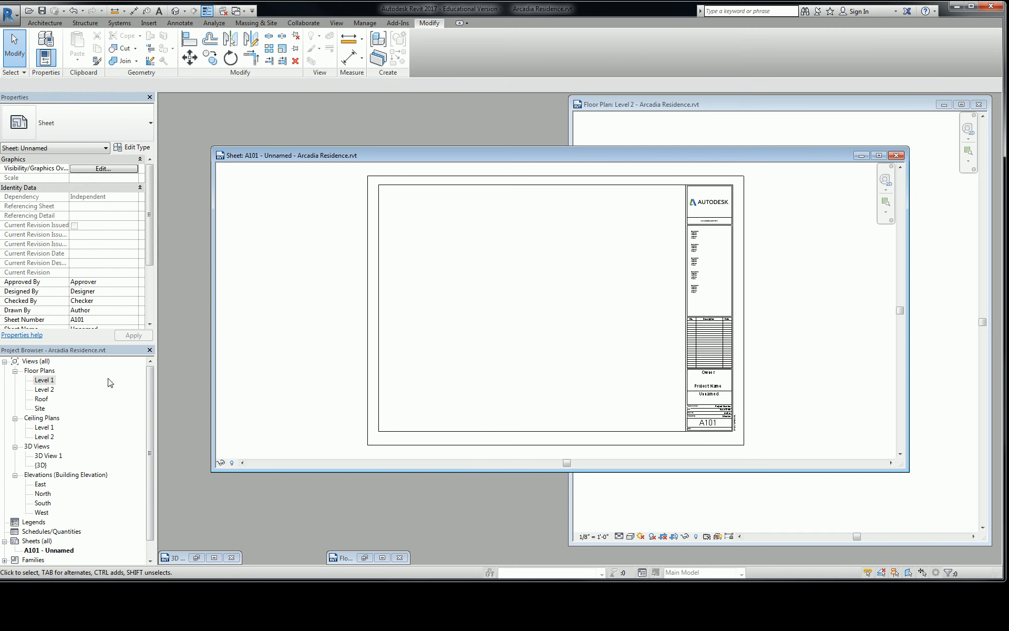
Step: Place the Level 1 floor plan view on sheet A101, centred in the drawing area beside the title block
{"action": "left_click", "coordinate": [43, 380]}
{"action": "left_click_drag", "start_coordinate": [43, 384], "coordinate": [493, 299]}
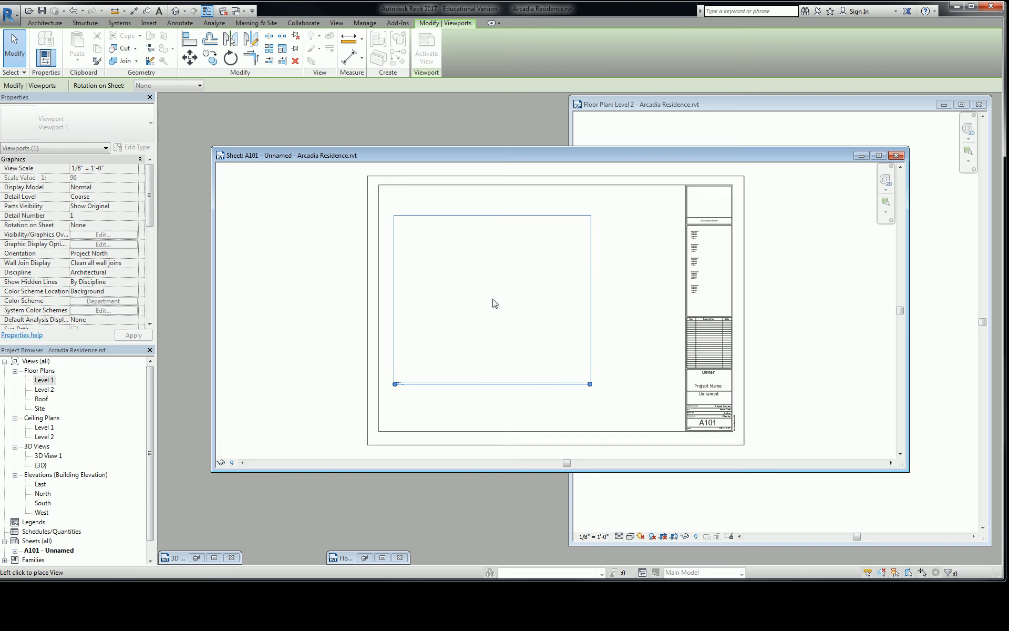
{"action": "left_click", "coordinate": [544, 309]}
{"action": "left_click", "coordinate": [315, 298]}
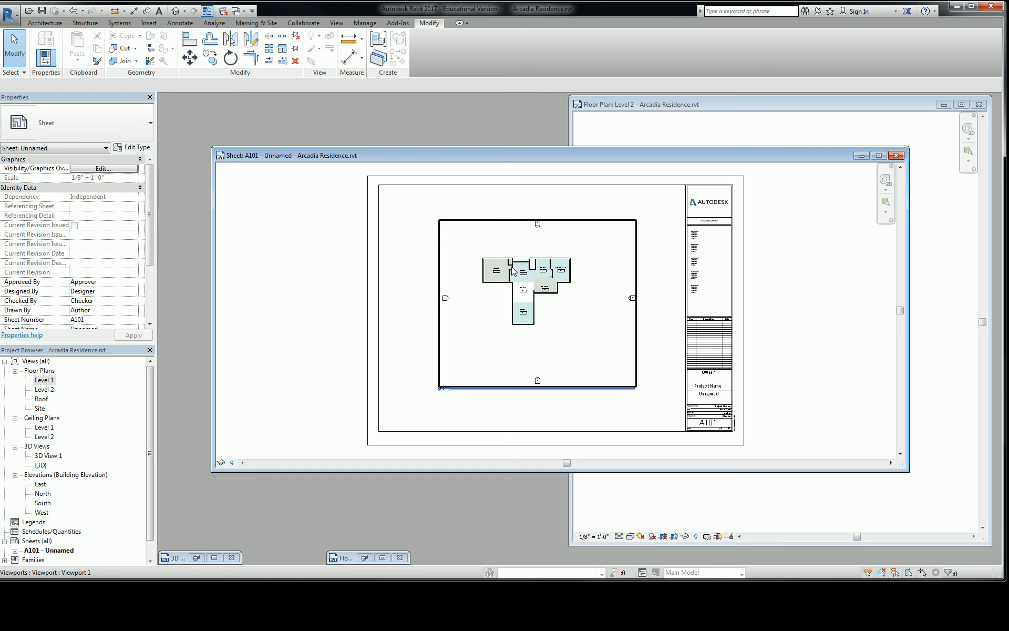
{"action": "left_click", "coordinate": [526, 311]}
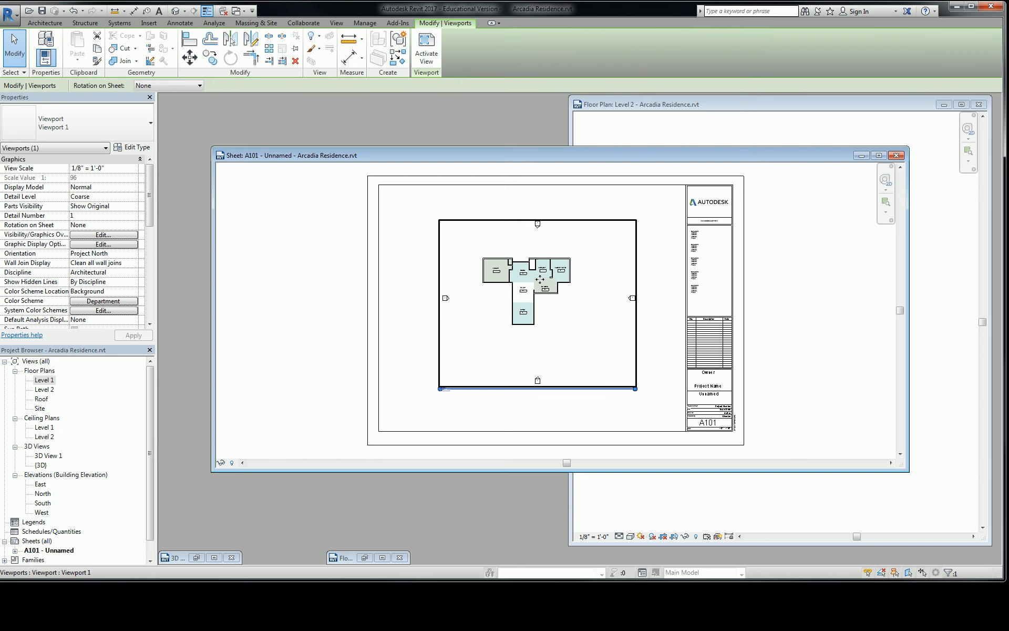
{"action": "left_click", "coordinate": [716, 290]}
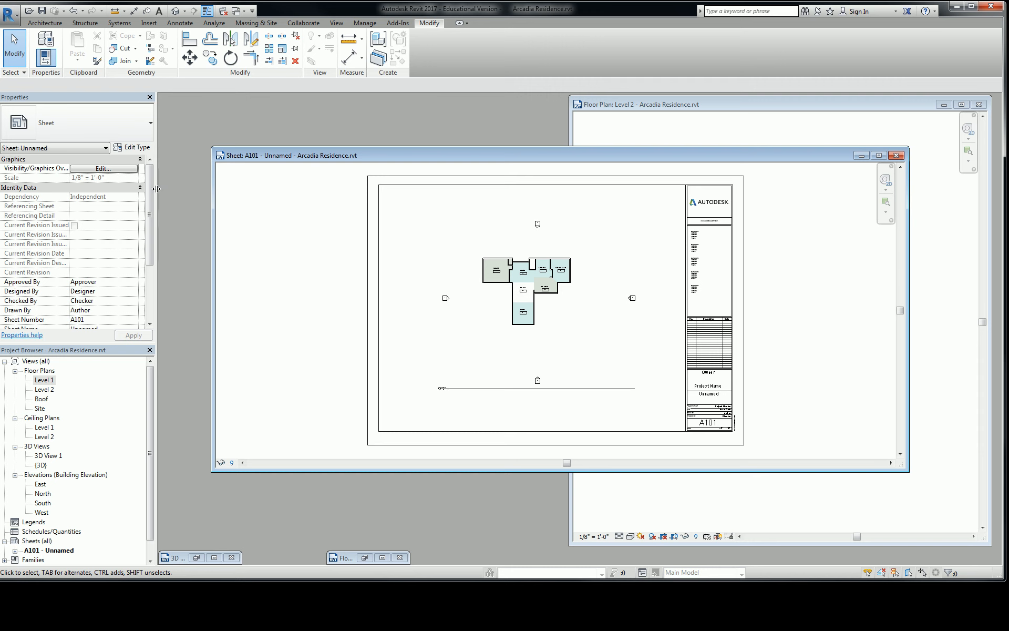
Step: Examine the sheet's identity data and the matching project, date, author, checker and scale fields in the title block
{"action": "left_click_drag", "start_coordinate": [150, 197], "coordinate": [152, 225]}
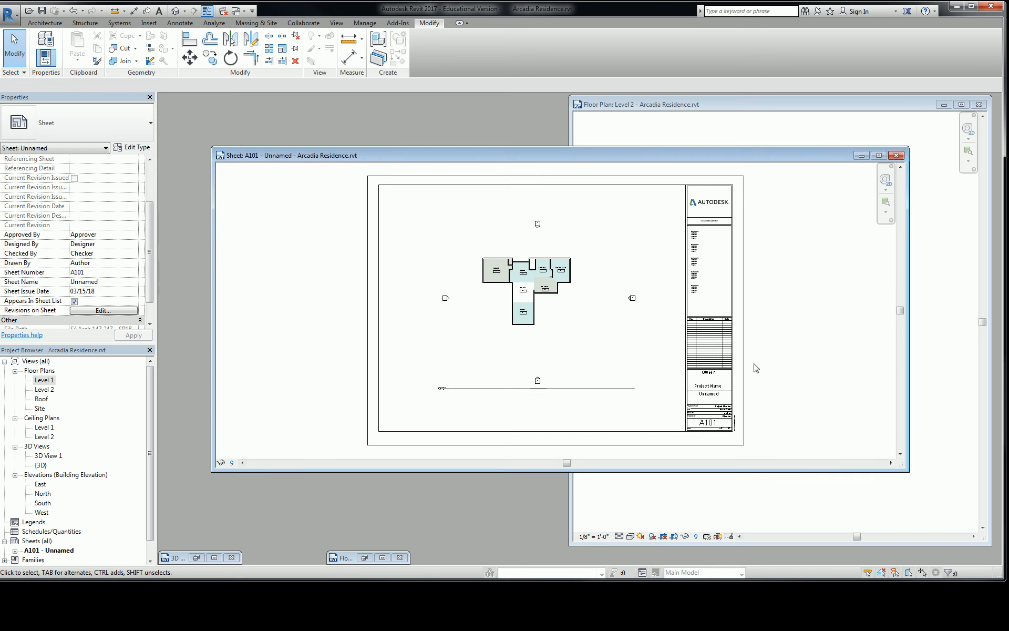
{"action": "scroll", "coordinate": [747, 423], "scroll_direction": "up", "scroll_amount": 4}
{"action": "scroll", "coordinate": [685, 409], "scroll_direction": "up", "scroll_amount": 5}
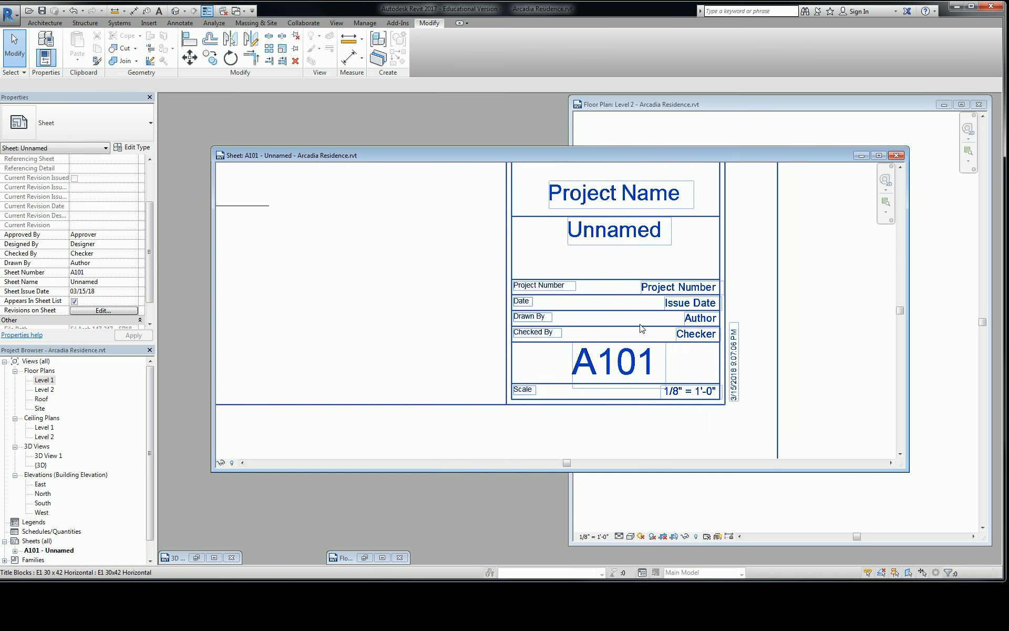
{"action": "scroll", "coordinate": [658, 292], "scroll_direction": "down", "scroll_amount": 1}
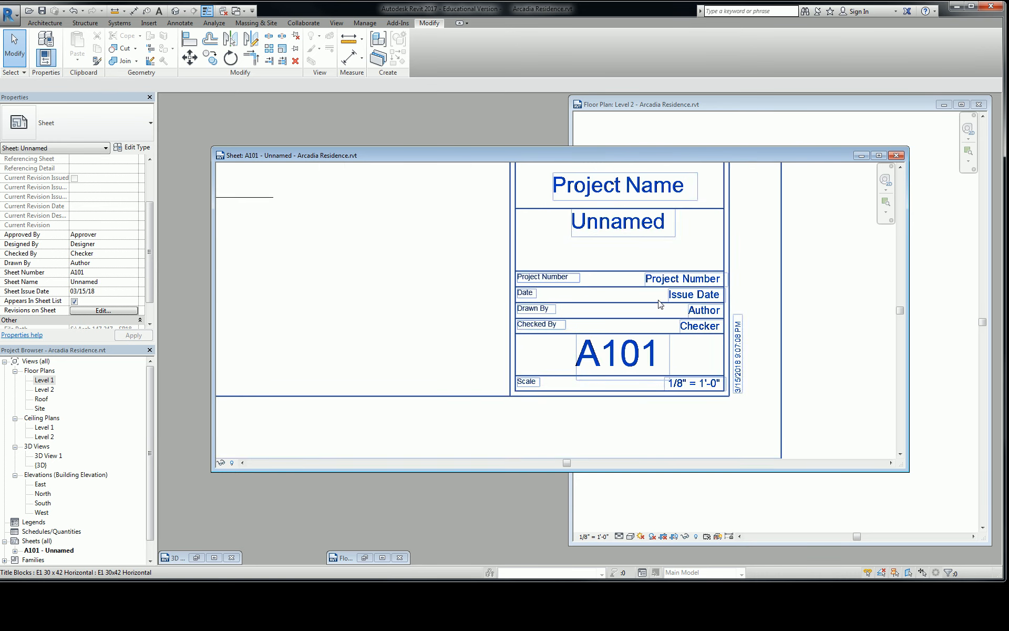
{"action": "scroll", "coordinate": [683, 302], "scroll_direction": "up", "scroll_amount": 1}
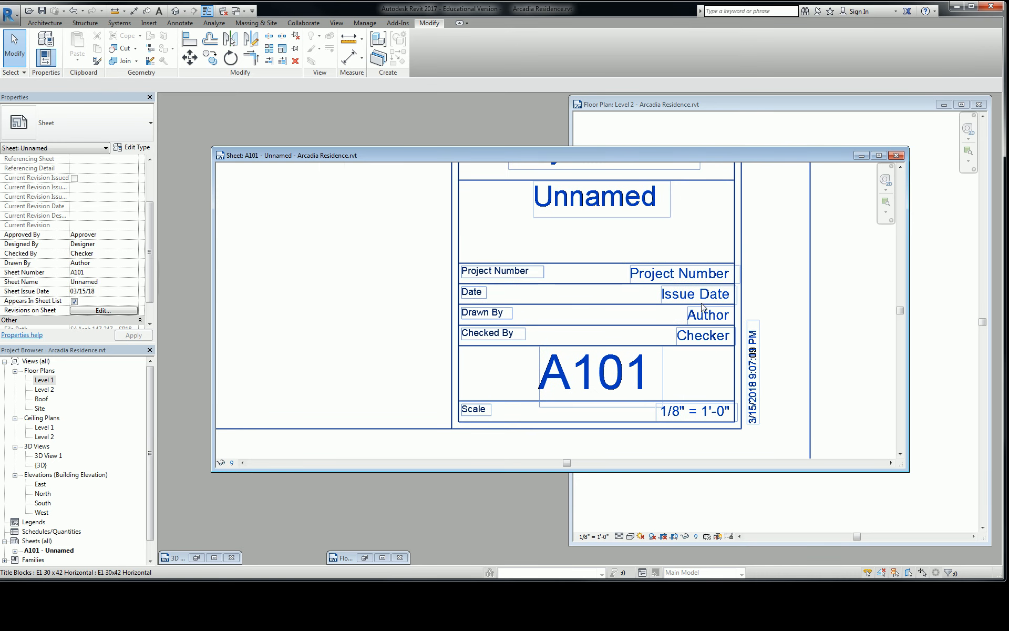
{"action": "scroll", "coordinate": [709, 331], "scroll_direction": "down", "scroll_amount": 3}
{"action": "scroll", "coordinate": [639, 349], "scroll_direction": "up", "scroll_amount": 1}
{"action": "scroll", "coordinate": [651, 310], "scroll_direction": "down", "scroll_amount": 2}
{"action": "scroll", "coordinate": [652, 294], "scroll_direction": "down", "scroll_amount": 1}
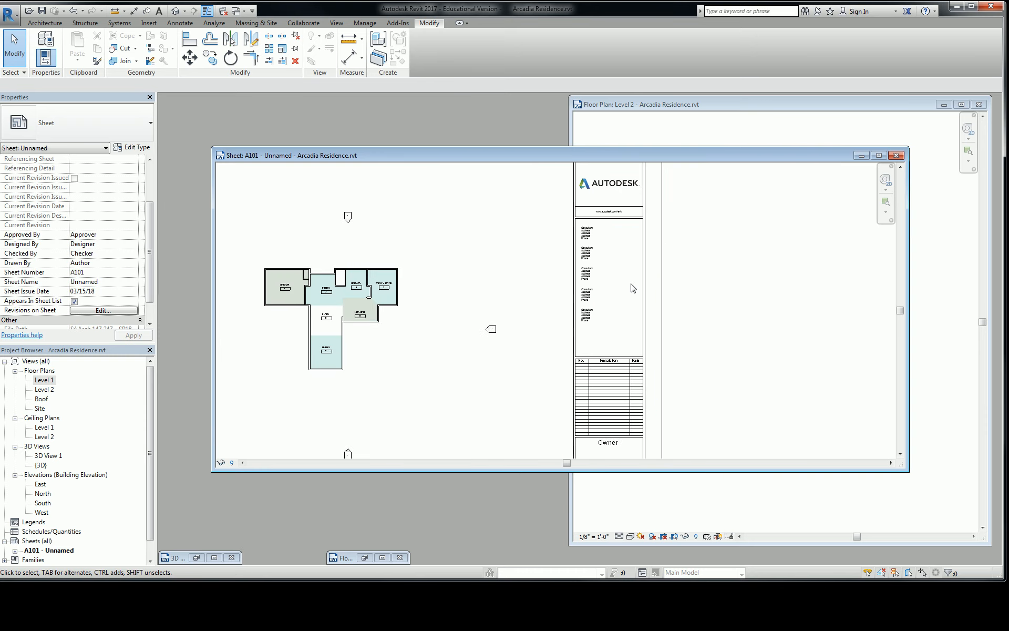
{"action": "scroll", "coordinate": [636, 286], "scroll_direction": "down", "scroll_amount": 1}
{"action": "scroll", "coordinate": [636, 278], "scroll_direction": "up", "scroll_amount": 4}
{"action": "scroll", "coordinate": [636, 274], "scroll_direction": "down", "scroll_amount": 3}
{"action": "scroll", "coordinate": [657, 315], "scroll_direction": "up", "scroll_amount": 5}
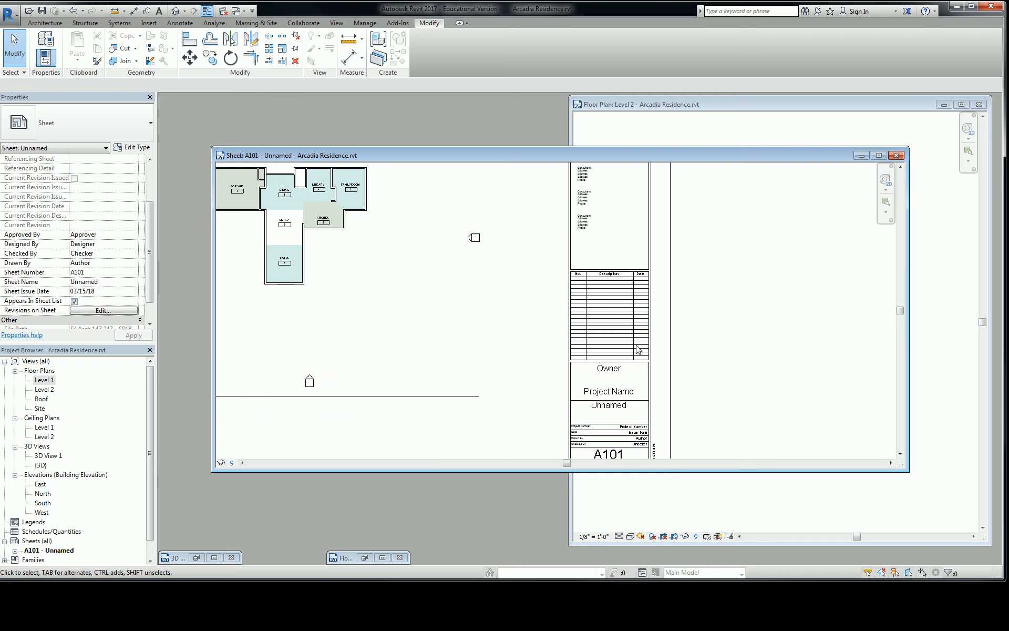
{"action": "scroll", "coordinate": [676, 343], "scroll_direction": "up", "scroll_amount": 1}
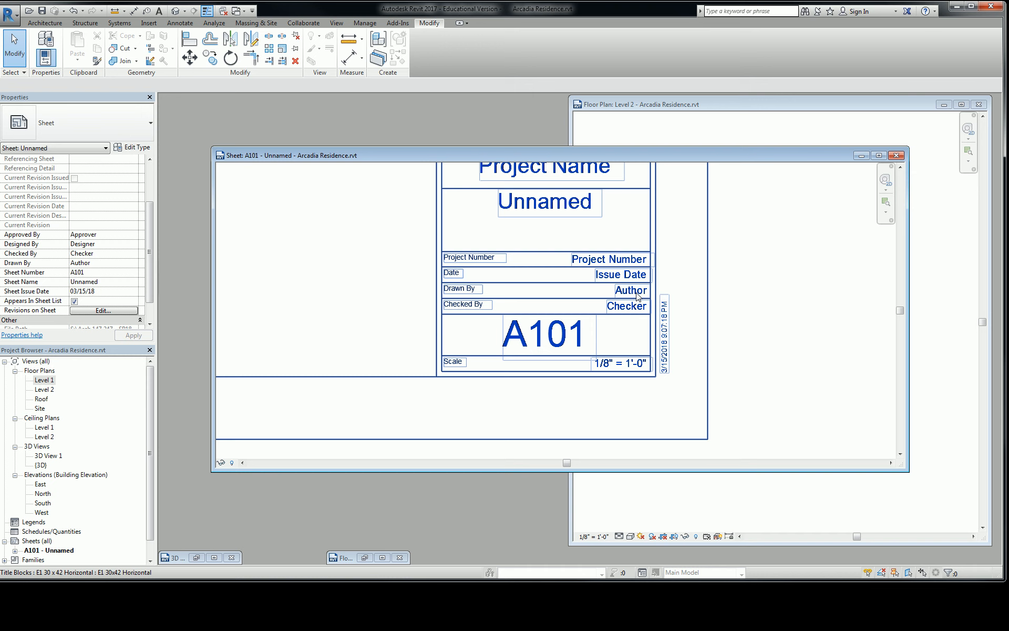
{"action": "scroll", "coordinate": [637, 296], "scroll_direction": "down", "scroll_amount": 5}
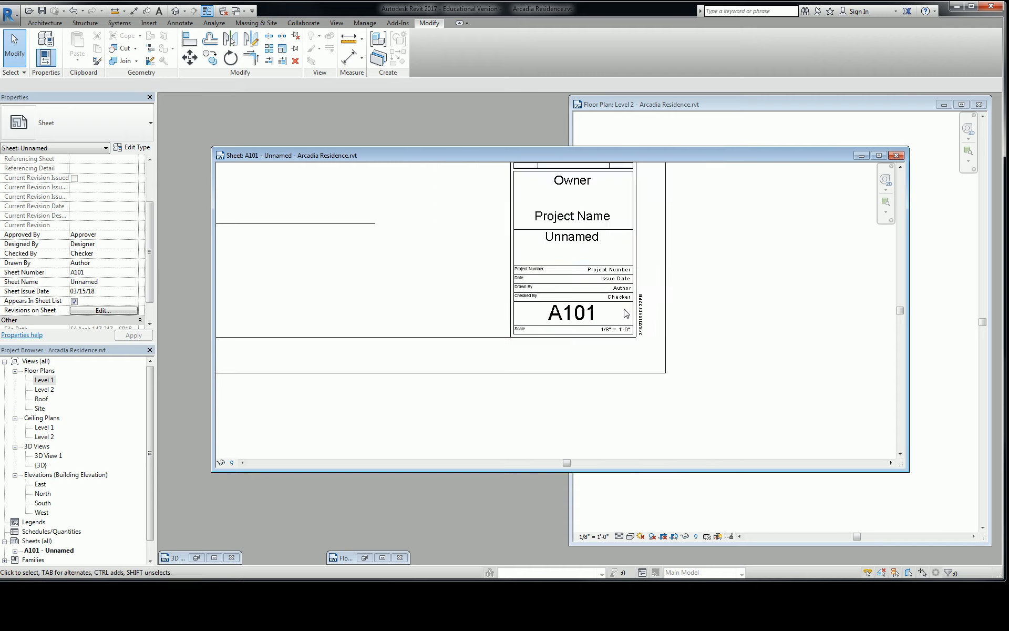
{"action": "scroll", "coordinate": [749, 314], "scroll_direction": "down", "scroll_amount": 3}
{"action": "middle_click_drag", "start_coordinate": [577, 291], "coordinate": [676, 314]}
{"action": "middle_click_drag", "start_coordinate": [777, 289], "coordinate": [581, 278]}
Step: Select the title block on sheet A101 and open its Drawn By value for editing
{"action": "scroll", "coordinate": [671, 299], "scroll_direction": "up", "scroll_amount": 7}
{"action": "scroll", "coordinate": [714, 376], "scroll_direction": "up", "scroll_amount": 3}
{"action": "middle_click_drag", "start_coordinate": [710, 385], "coordinate": [631, 288]}
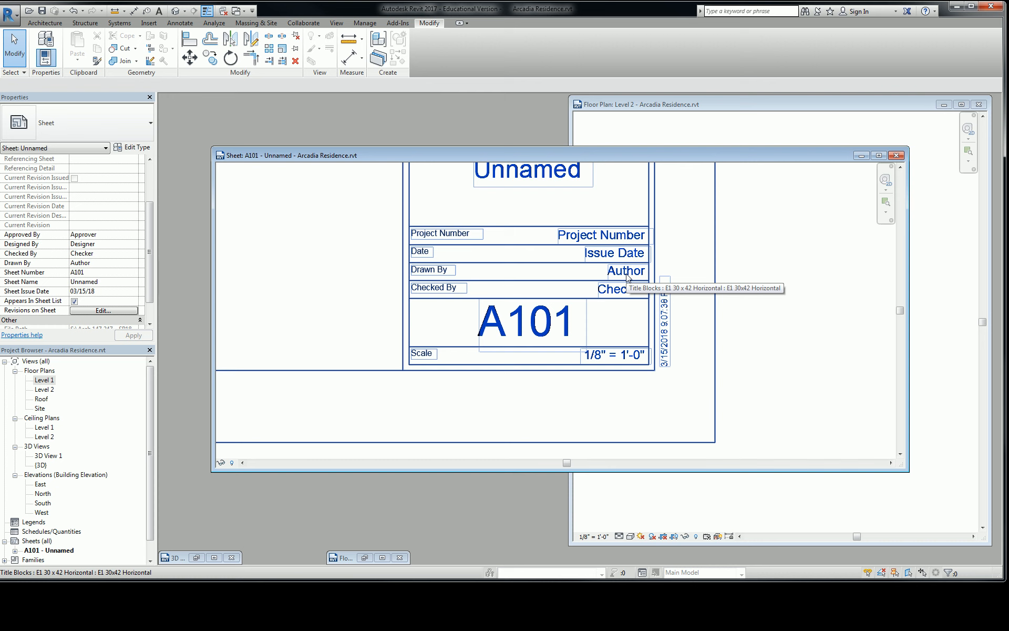
{"action": "left_click", "coordinate": [626, 277]}
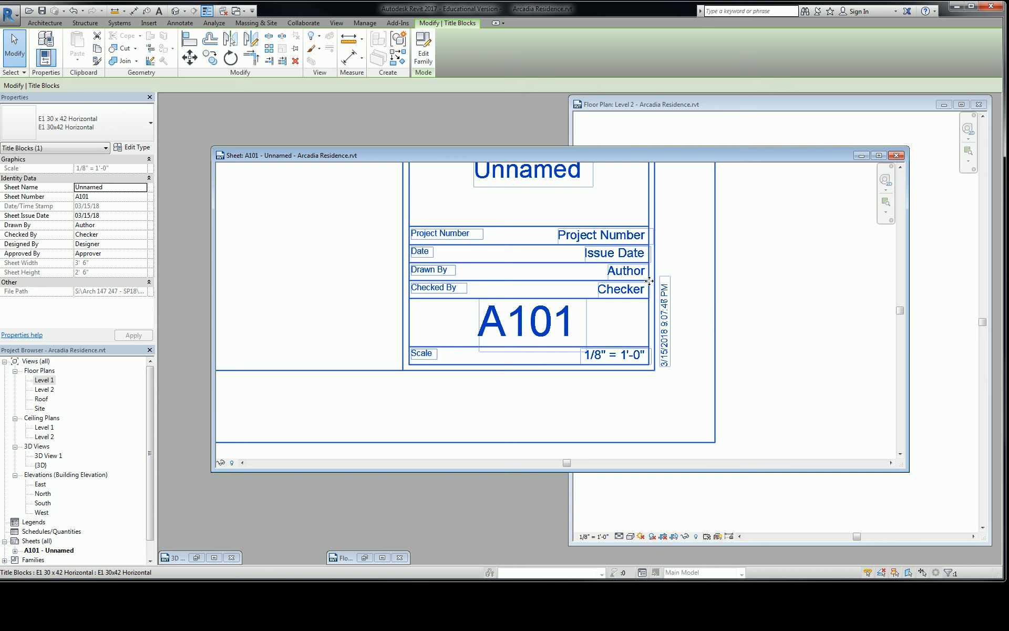
{"action": "left_click", "coordinate": [631, 272]}
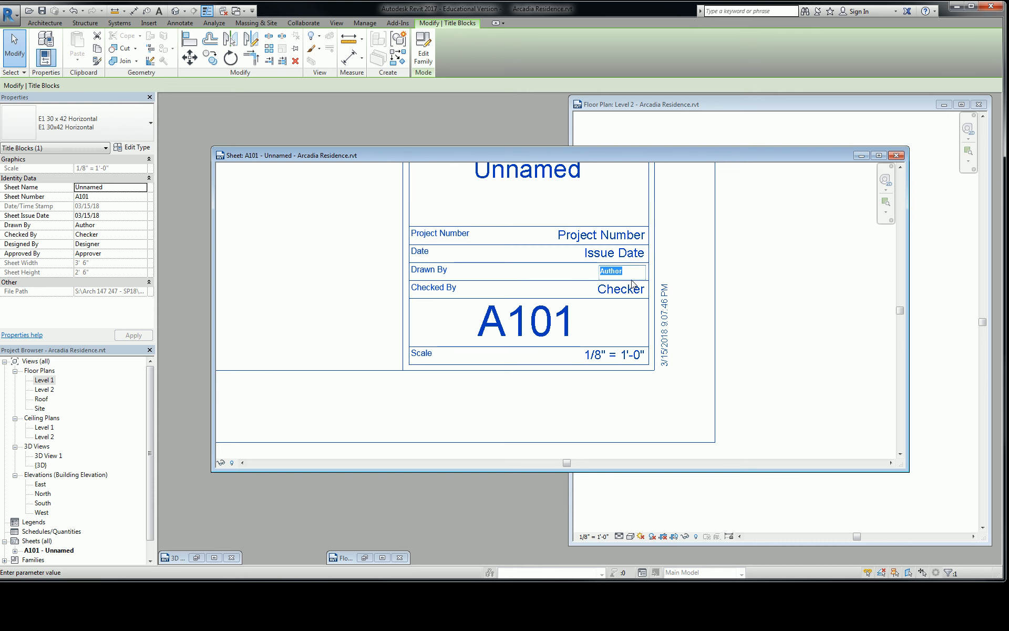
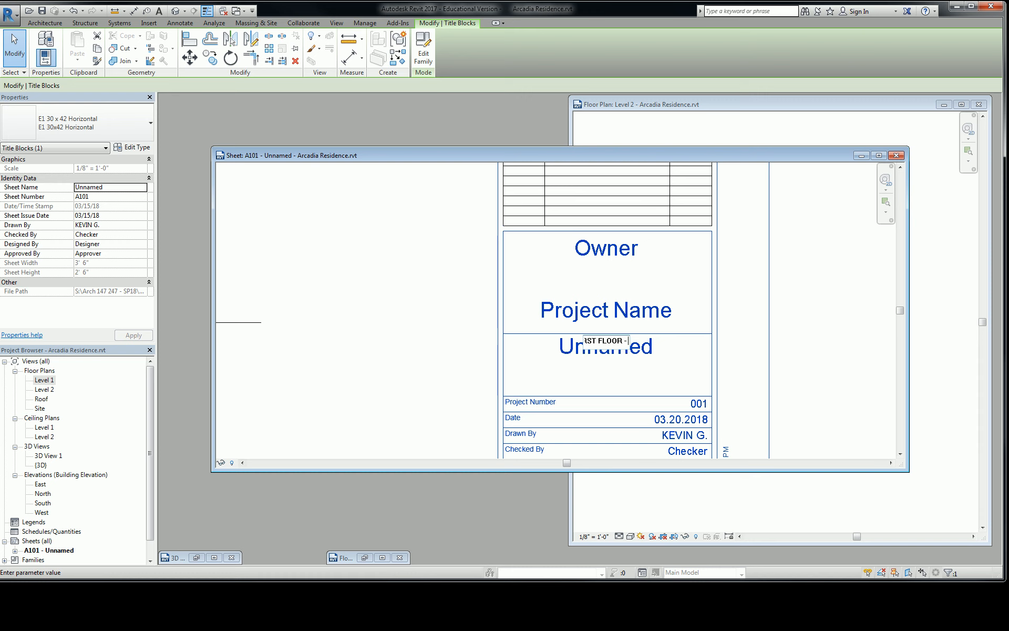
Step: Name sheet A101 "FIRST FLOOR - SCHEMATIC FLOOR PLAN" in its title block
{"action": "type", "text": "HEMATIC FLOOR PLAN"}
{"action": "left_click", "coordinate": [769, 304]}
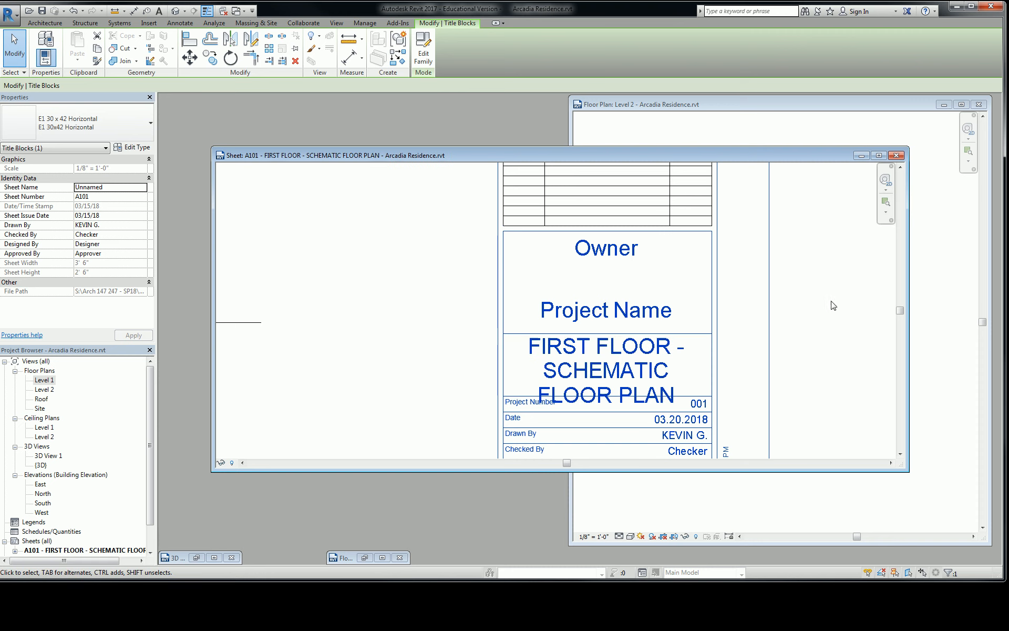
Step: Shorten the sheet name in the title block to "FIRST FLOOR - SCHEMATIC PLAN"
{"action": "left_click", "coordinate": [629, 340]}
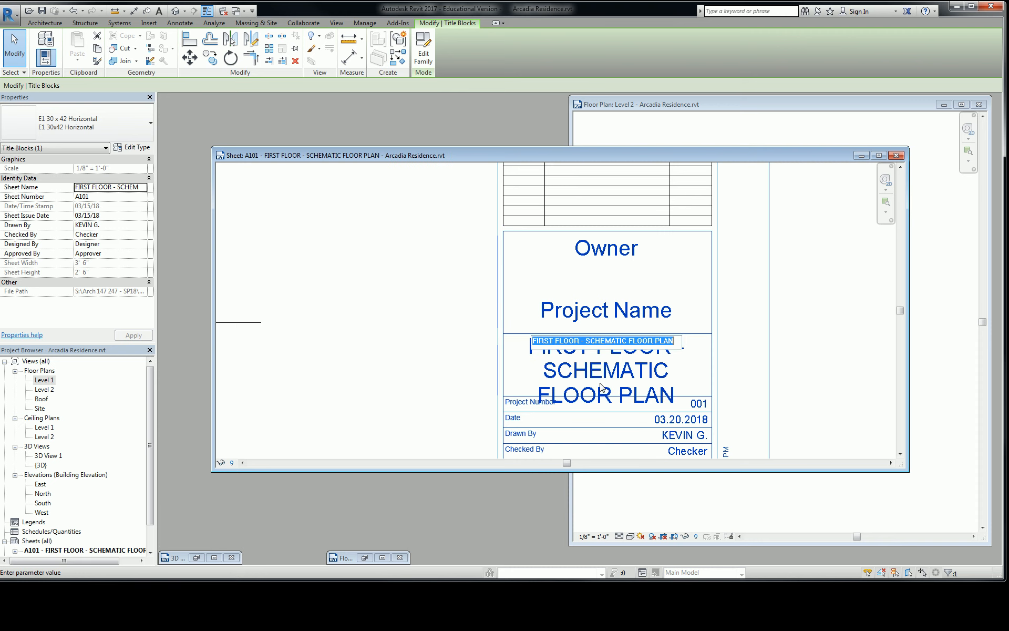
{"action": "double_click", "coordinate": [634, 340]}
{"action": "key", "text": "Delete"}
{"action": "left_click", "coordinate": [791, 356]}
{"action": "left_click", "coordinate": [833, 363]}
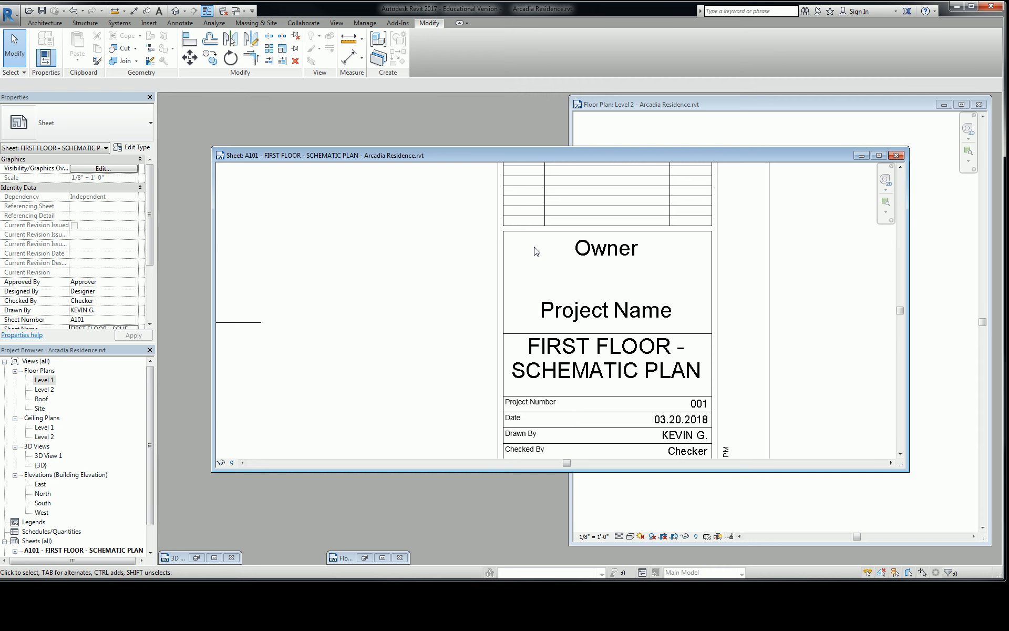
{"action": "left_click_drag", "start_coordinate": [150, 213], "coordinate": [151, 261]}
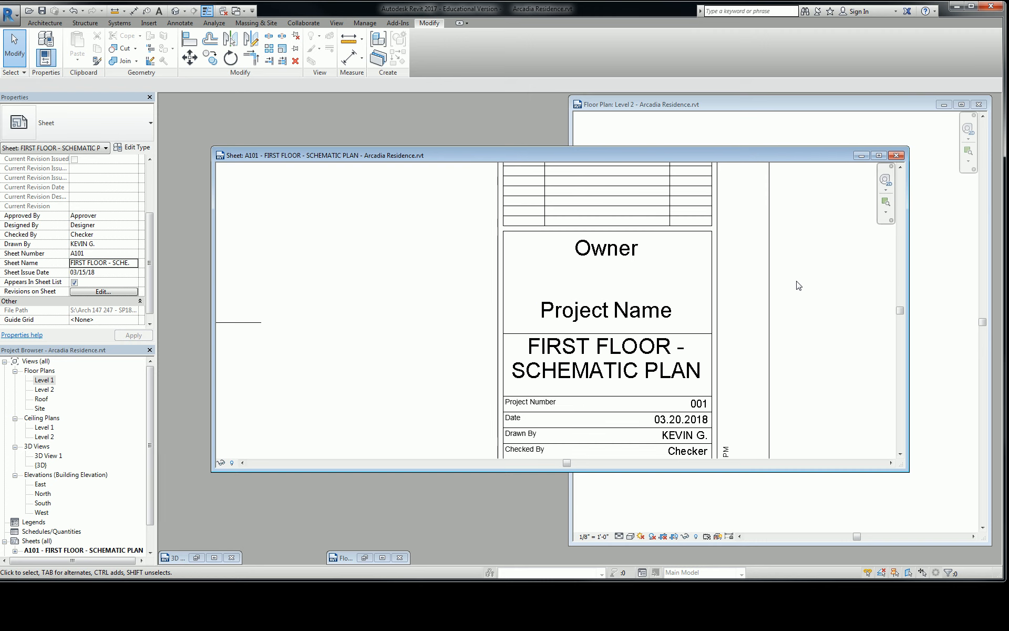
{"action": "left_click", "coordinate": [662, 298]}
{"action": "scroll", "coordinate": [662, 297], "scroll_direction": "down", "scroll_amount": 1}
{"action": "key", "text": "Escape"}
{"action": "scroll", "coordinate": [674, 275], "scroll_direction": "down", "scroll_amount": 1}
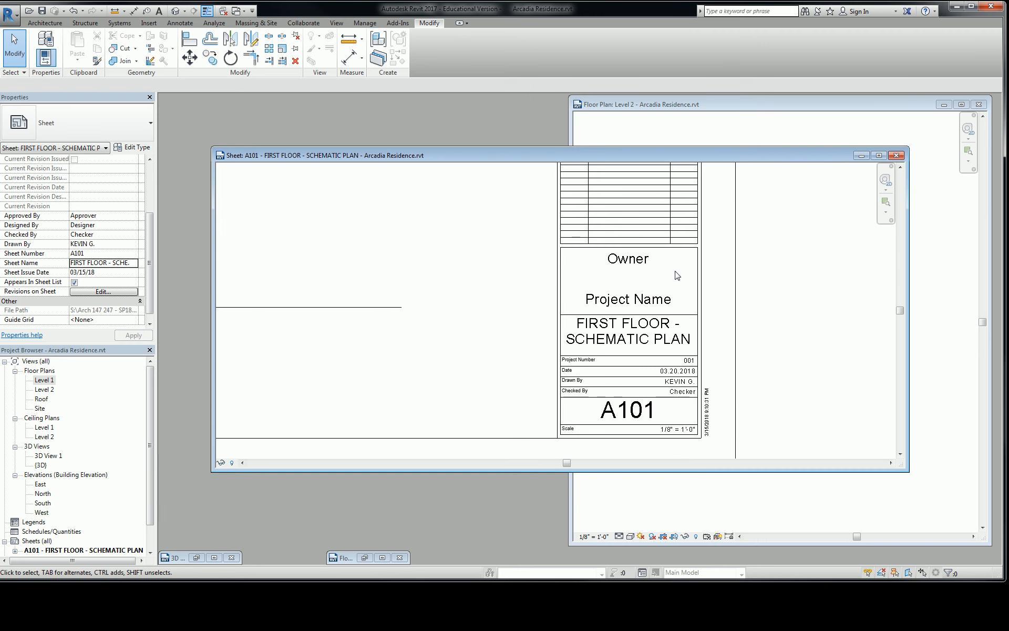
{"action": "left_click", "coordinate": [677, 274]}
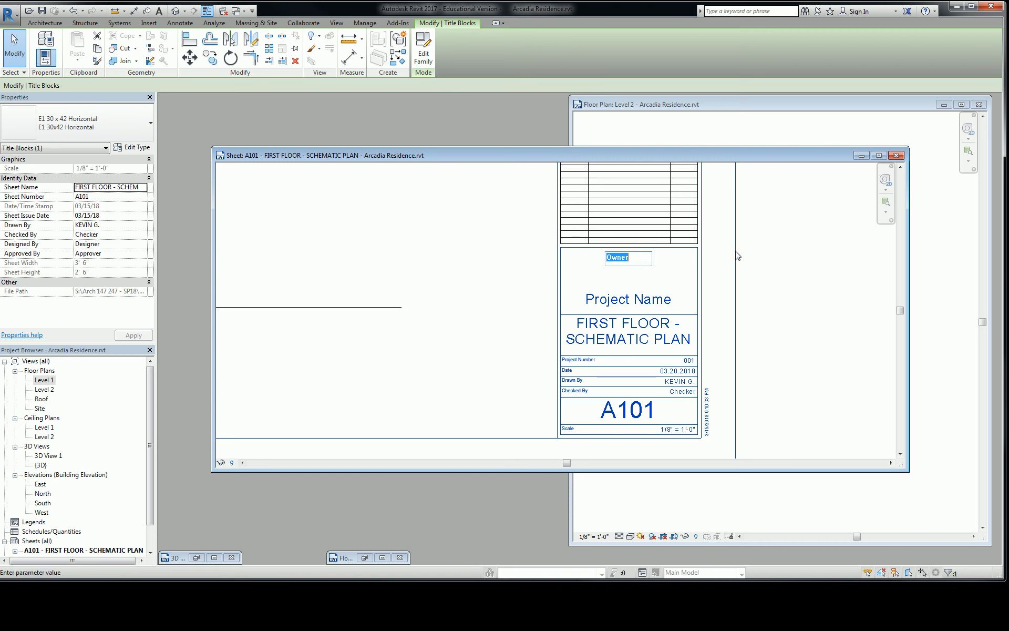
{"action": "key", "text": "Escape"}
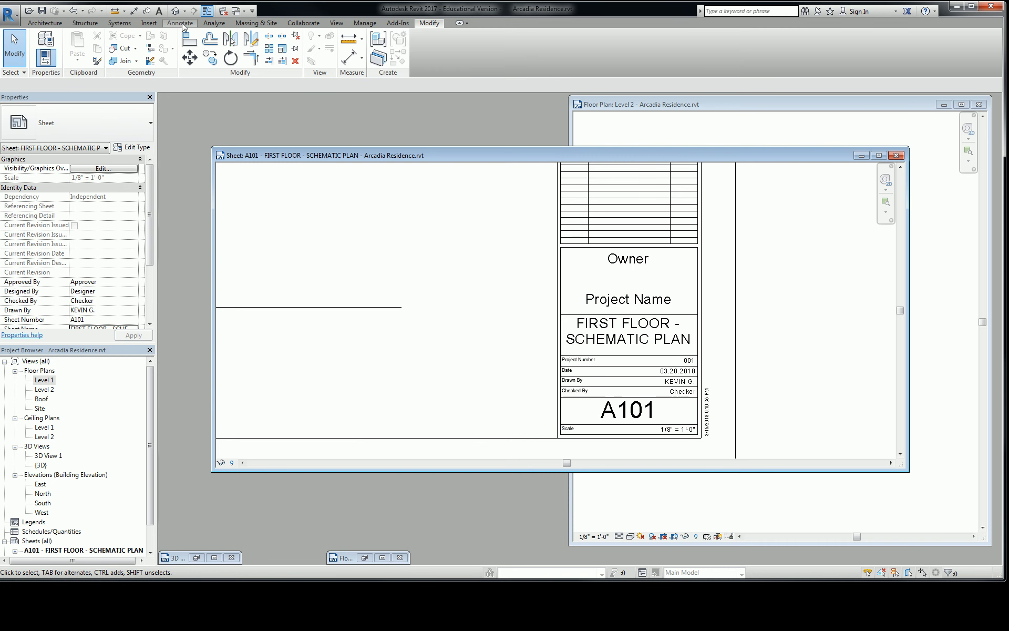
Step: Set the Client Name to "MT. SAC" in the Project Information, enlarging the dialog to show all parameters
{"action": "left_click", "coordinate": [364, 23]}
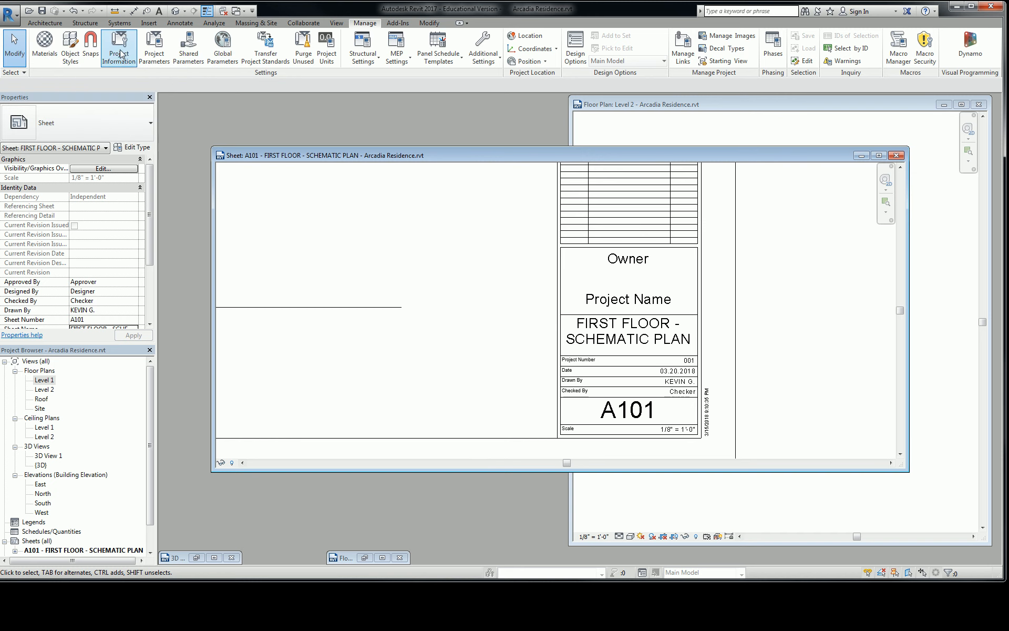
{"action": "left_click", "coordinate": [120, 50]}
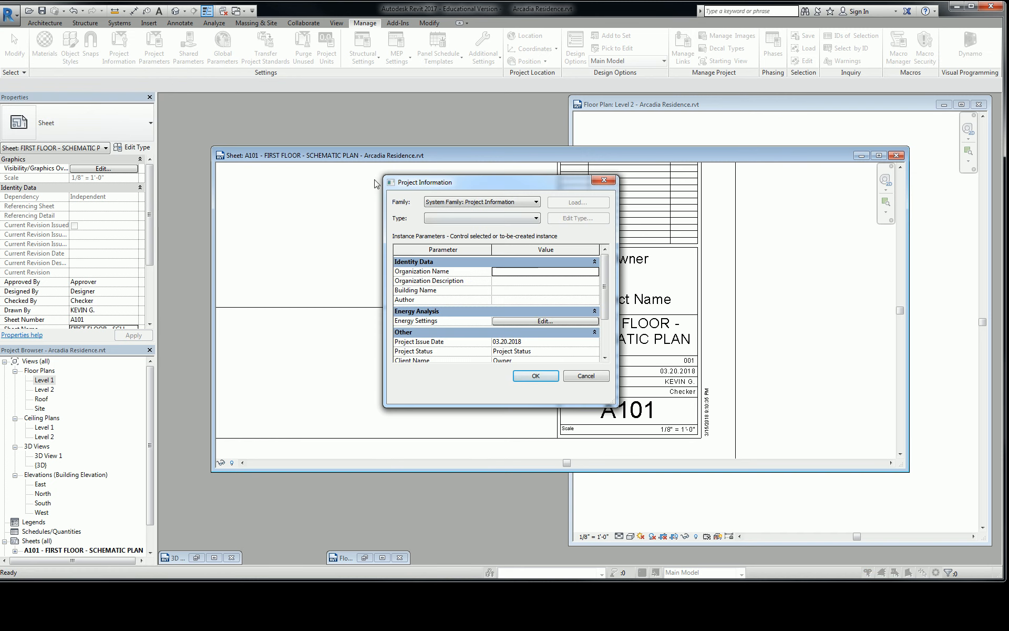
{"action": "left_click_drag", "start_coordinate": [384, 177], "coordinate": [344, 106]}
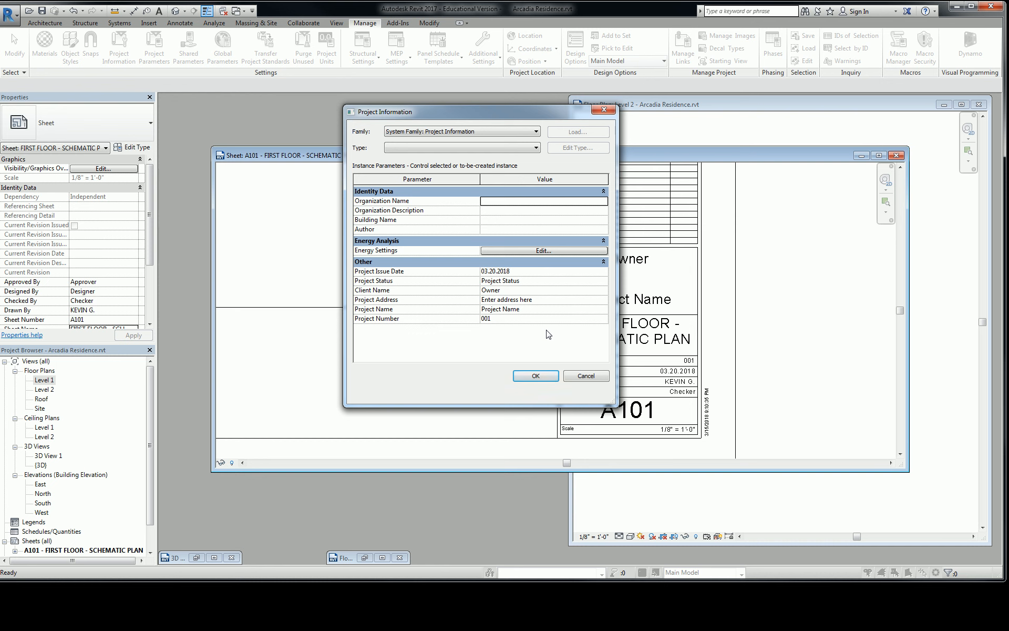
{"action": "left_click", "coordinate": [526, 290]}
{"action": "type", "text": "MT. SAC"}
Step: Set the Project Address to "ARCADIA, CA" in the Project Information
{"action": "left_click", "coordinate": [540, 300]}
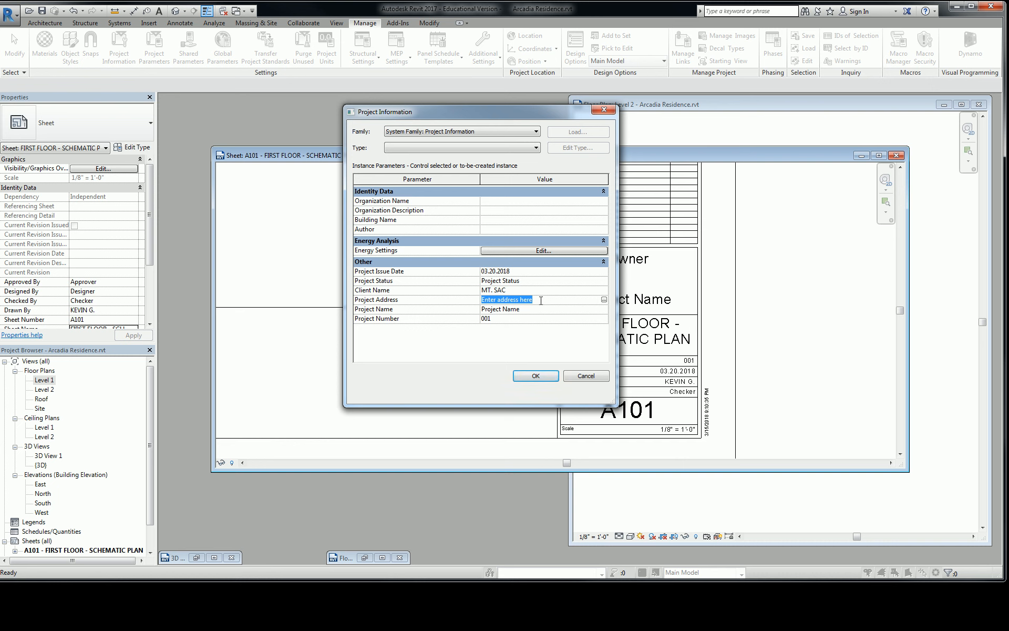
{"action": "left_click", "coordinate": [604, 300]}
{"action": "left_click_drag", "start_coordinate": [507, 209], "coordinate": [389, 195]}
{"action": "type", "text": "A"}
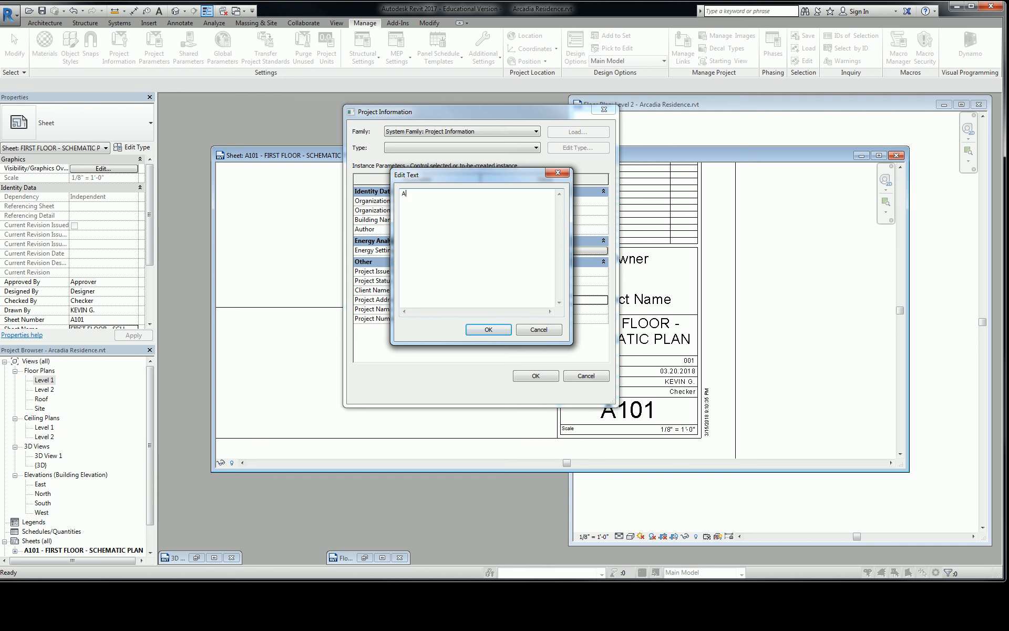
{"action": "type", "text": "RCADIA, CA"}
{"action": "left_click", "coordinate": [489, 329]}
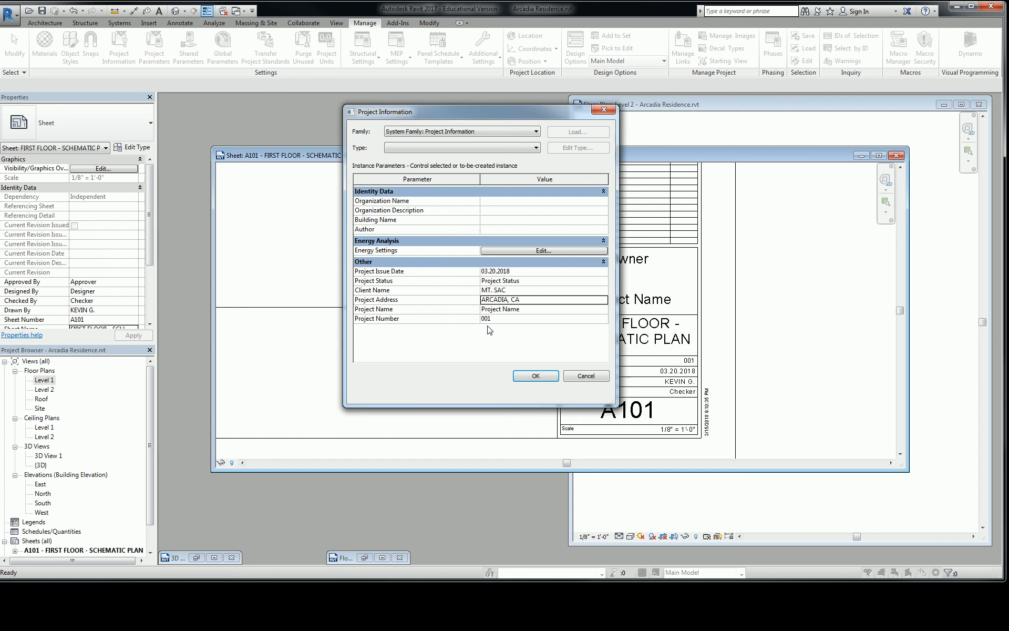
{"action": "left_click", "coordinate": [598, 304]}
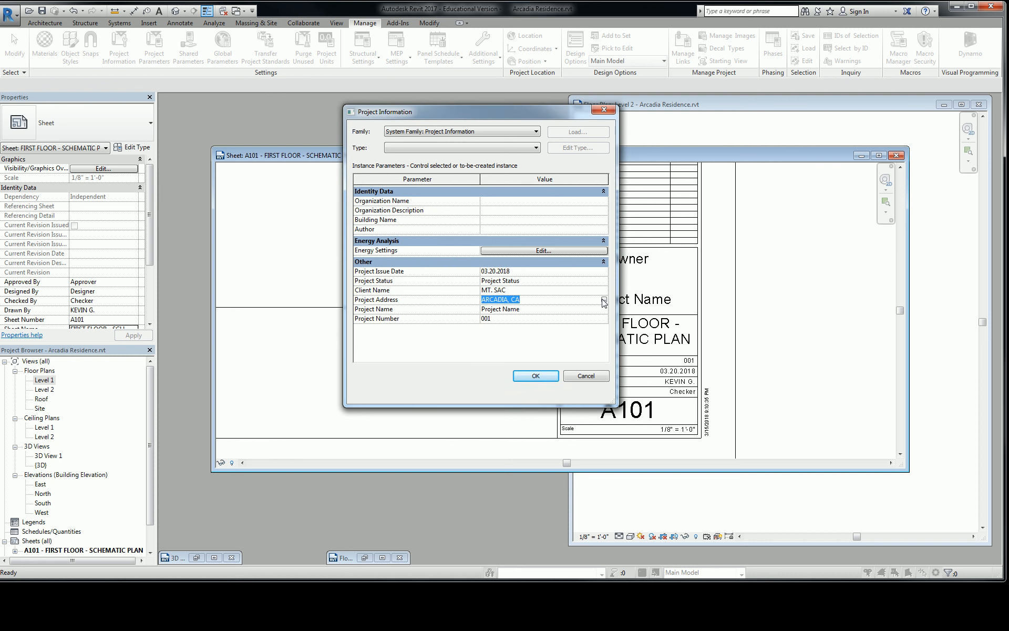
Step: Set the Project Name to "RESIDENCE" and the Project Status to "SCHEMATIC", and apply the project information
{"action": "left_click", "coordinate": [563, 311]}
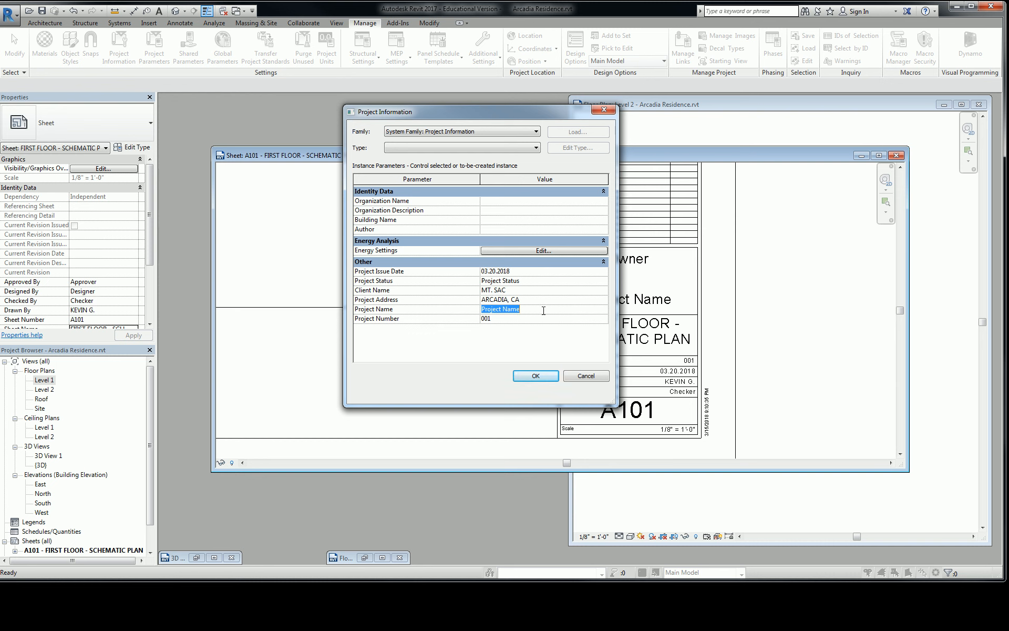
{"action": "left_click", "coordinate": [550, 309]}
{"action": "left_click_drag", "start_coordinate": [550, 309], "coordinate": [474, 310]}
{"action": "type", "text": "RESIDENCE"}
{"action": "left_click", "coordinate": [532, 282]}
{"action": "type", "text": "SCHEMATIC"}
{"action": "left_click", "coordinate": [539, 377]}
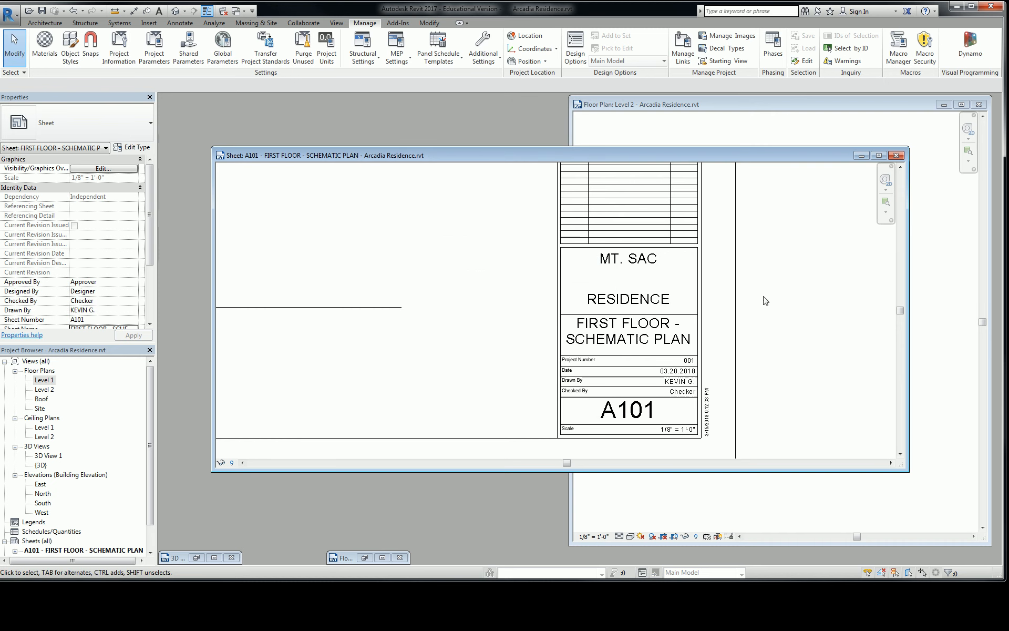
Step: Examine the client, project and sheet names in the title block, and the Level 1 viewport's size on the sheet
{"action": "scroll", "coordinate": [654, 266], "scroll_direction": "up", "scroll_amount": 2}
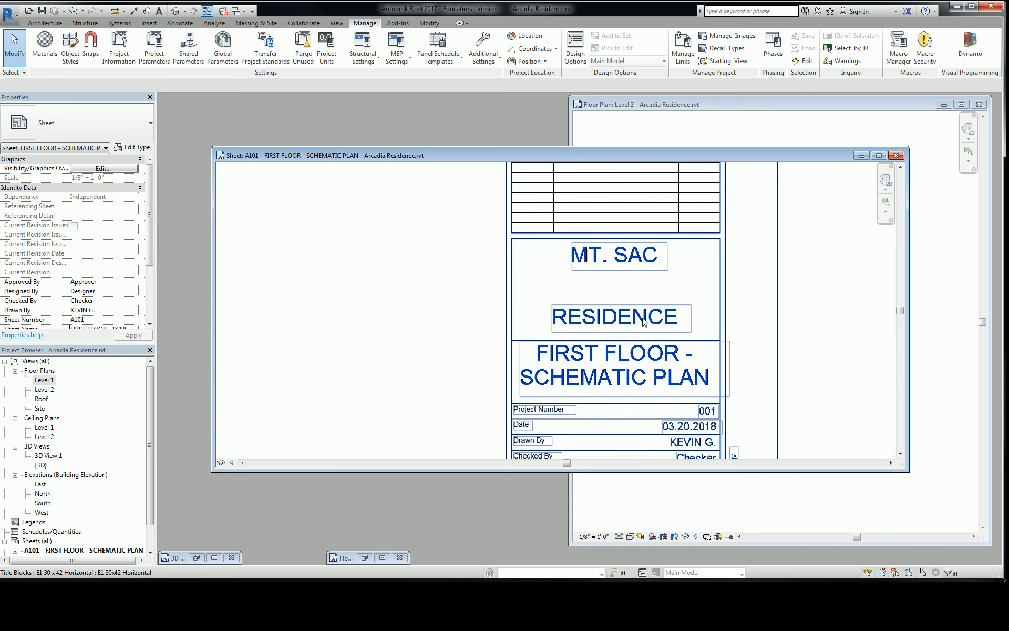
{"action": "scroll", "coordinate": [630, 294], "scroll_direction": "down", "scroll_amount": 4}
{"action": "middle_click_drag", "start_coordinate": [620, 267], "coordinate": [616, 325]}
{"action": "mouse_move", "coordinate": [555, 252]}
{"action": "middle_mouse_down"}
{"action": "mouse_move", "coordinate": [617, 361]}
{"action": "mouse_move", "coordinate": [525, 217]}
{"action": "middle_mouse_up"}
{"action": "scroll", "coordinate": [516, 260], "scroll_direction": "up", "scroll_amount": 1}
{"action": "scroll", "coordinate": [619, 378], "scroll_direction": "up", "scroll_amount": 2}
{"action": "scroll", "coordinate": [619, 378], "scroll_direction": "down", "scroll_amount": 1}
{"action": "scroll", "coordinate": [619, 382], "scroll_direction": "down", "scroll_amount": 4}
{"action": "middle_click_drag", "start_coordinate": [485, 317], "coordinate": [705, 430]}
{"action": "scroll", "coordinate": [602, 367], "scroll_direction": "down", "scroll_amount": 3}
{"action": "middle_click_drag", "start_coordinate": [562, 236], "coordinate": [557, 207]}
{"action": "middle_click_drag", "start_coordinate": [656, 370], "coordinate": [616, 318]}
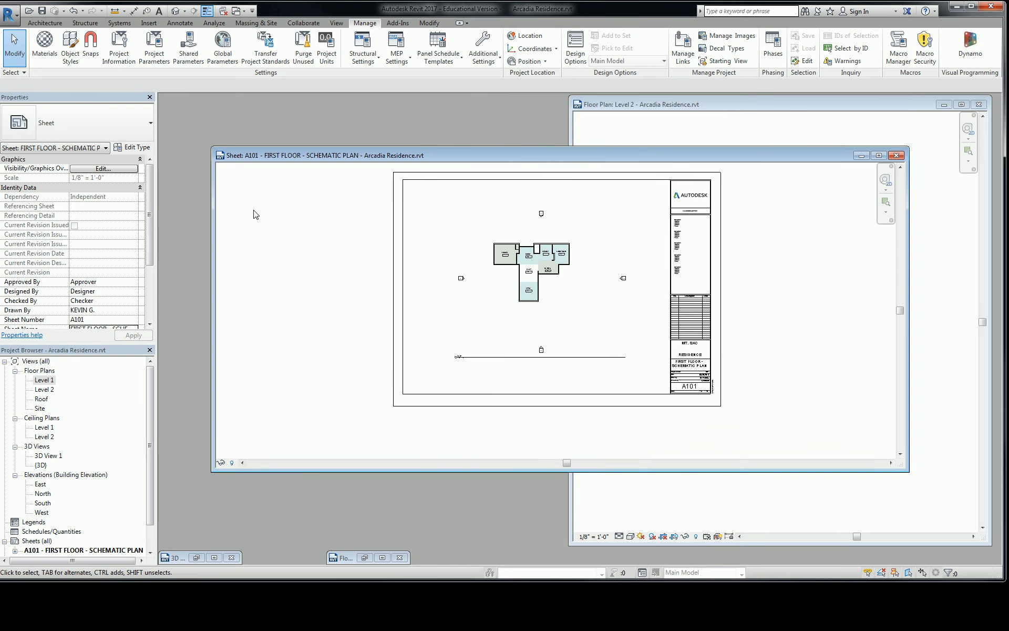
{"action": "middle_click_drag", "start_coordinate": [416, 249], "coordinate": [398, 259]}
{"action": "left_click", "coordinate": [544, 286]}
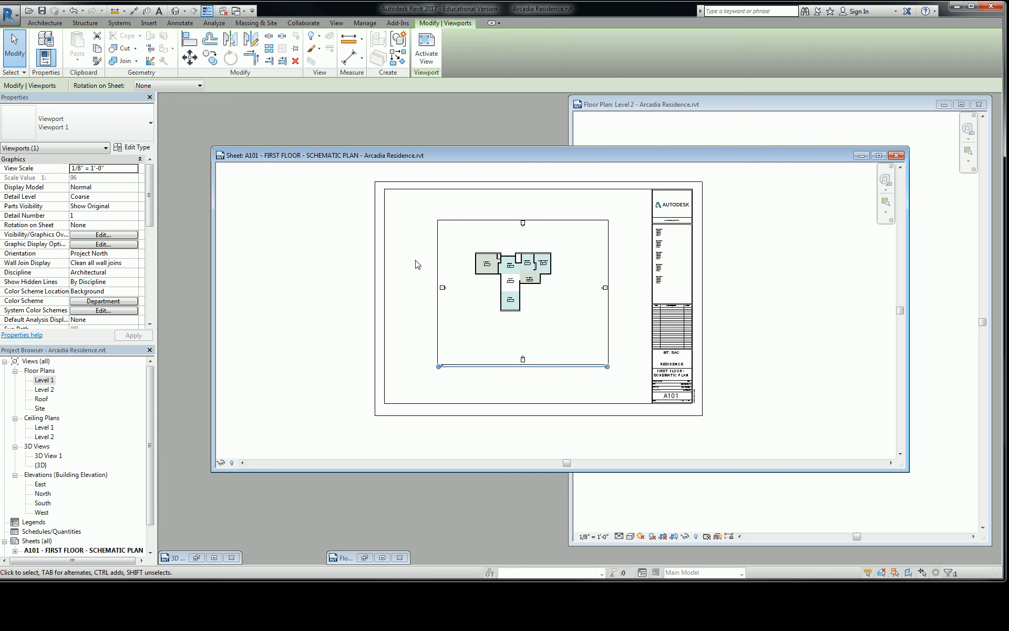
{"action": "scroll", "coordinate": [675, 208], "scroll_direction": "up", "scroll_amount": 4}
{"action": "middle_click_drag", "start_coordinate": [447, 262], "coordinate": [657, 180]}
{"action": "scroll", "coordinate": [641, 216], "scroll_direction": "down", "scroll_amount": 1}
{"action": "scroll", "coordinate": [639, 217], "scroll_direction": "down", "scroll_amount": 3}
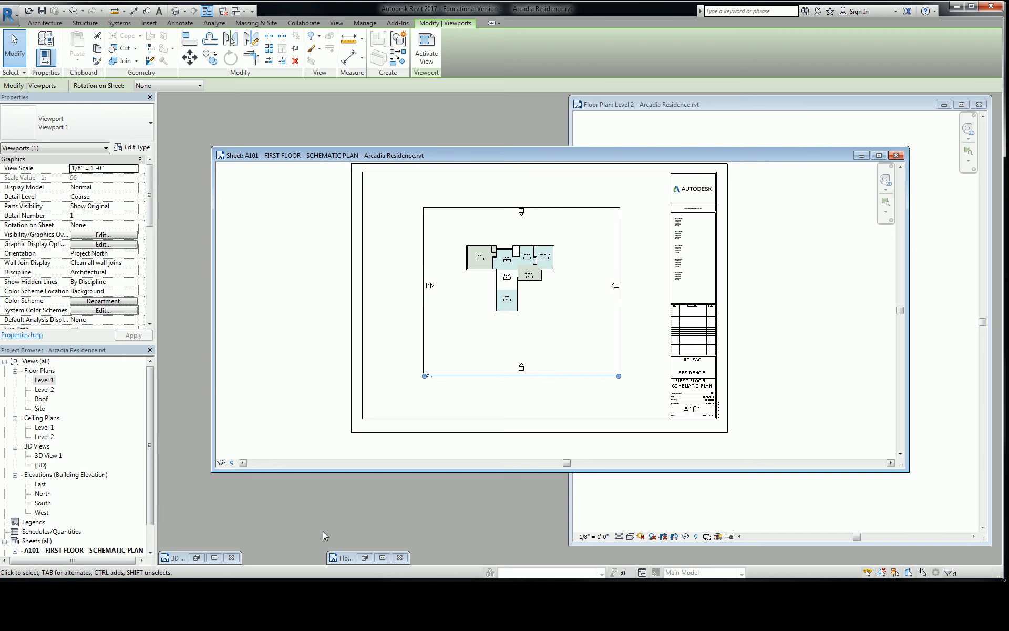
Step: Open the Level 1 floor plan view and inspect its View Scale setting
{"action": "left_click", "coordinate": [346, 557]}
{"action": "scroll", "coordinate": [398, 347], "scroll_direction": "down", "scroll_amount": 6}
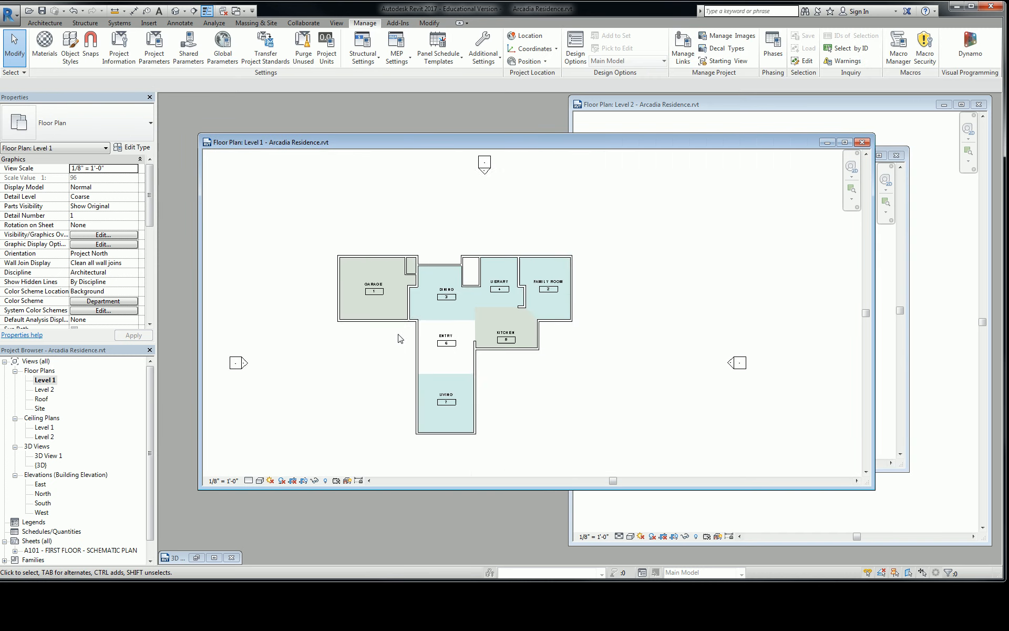
{"action": "scroll", "coordinate": [393, 343], "scroll_direction": "up", "scroll_amount": 1}
{"action": "middle_click_drag", "start_coordinate": [389, 348], "coordinate": [523, 291]}
{"action": "left_click", "coordinate": [116, 168]}
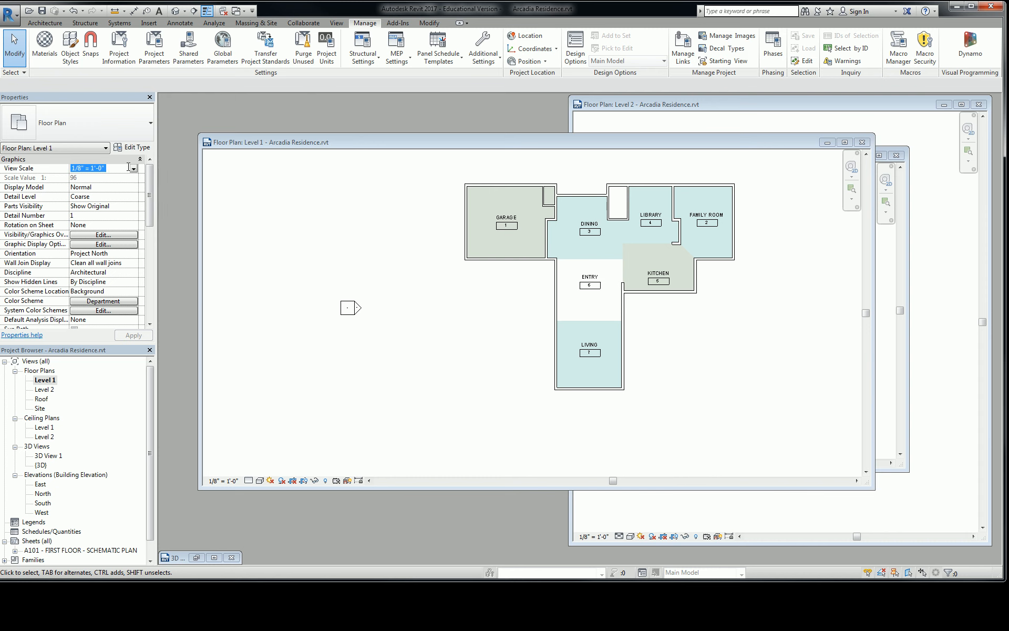
Step: Close the Level 1 and Level 2 floor plan windows and return to sheet A101
{"action": "left_click", "coordinate": [862, 142]}
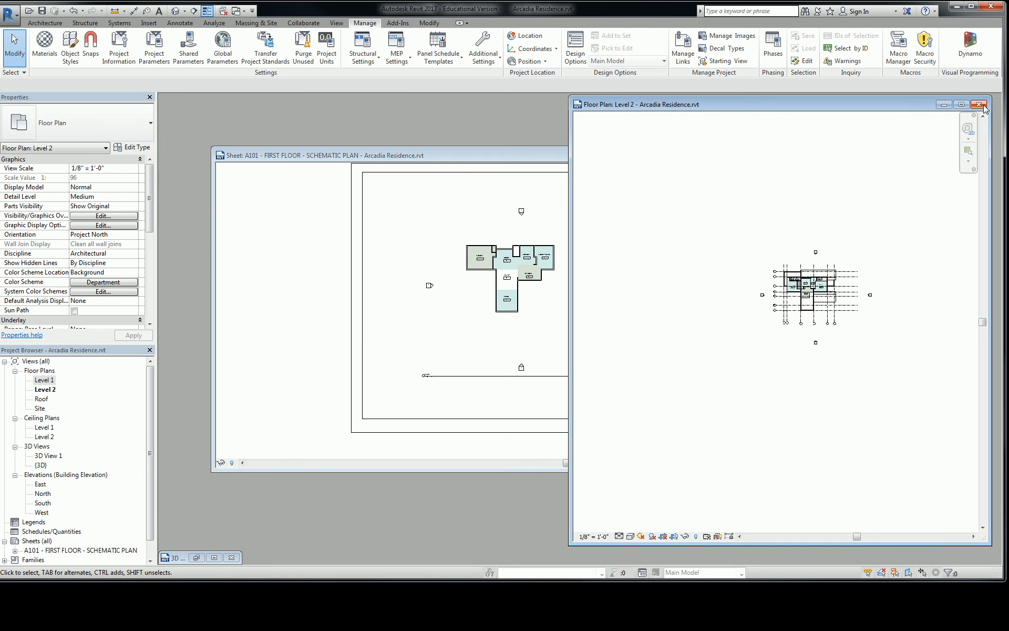
{"action": "left_click", "coordinate": [978, 104]}
{"action": "middle_click_drag", "start_coordinate": [782, 250], "coordinate": [780, 262]}
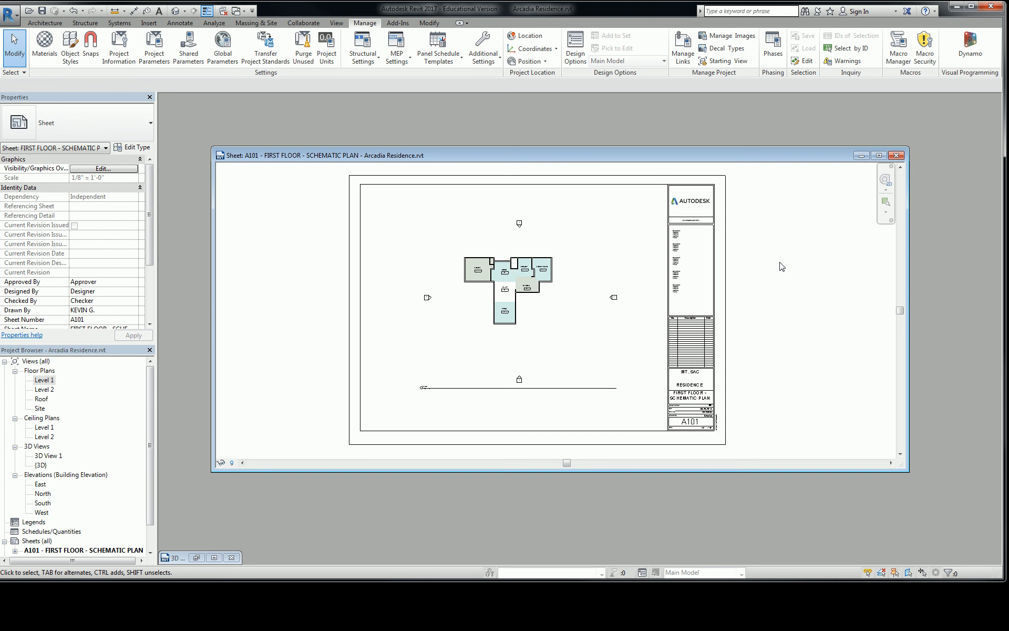
Step: Set the Level 1 viewport's View Scale to 1/4" = 1'-0" and centre the plan within the sheet border
{"action": "left_click", "coordinate": [549, 297]}
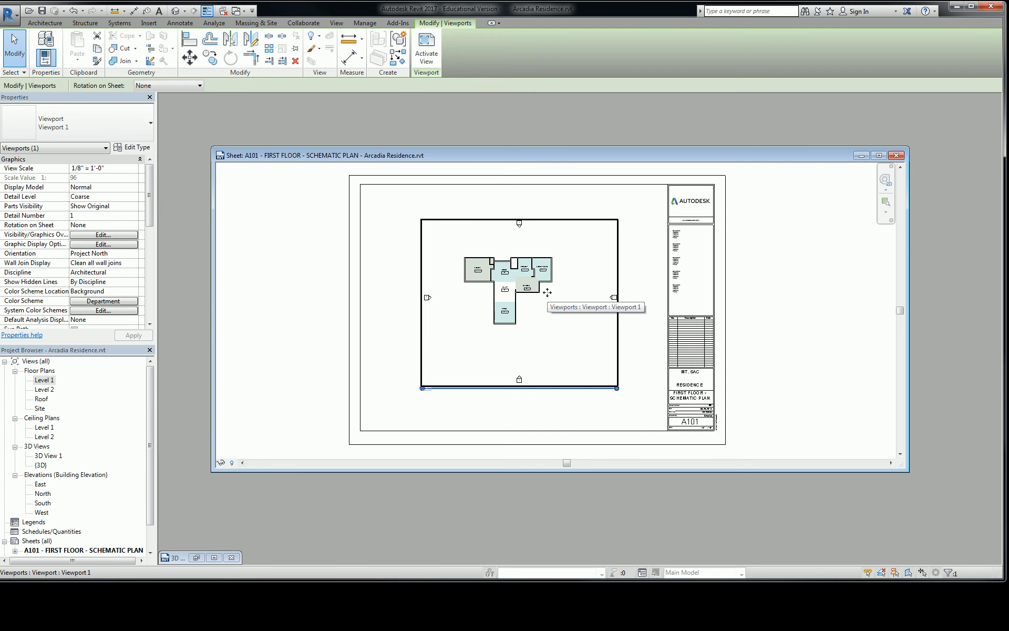
{"action": "left_click", "coordinate": [120, 170]}
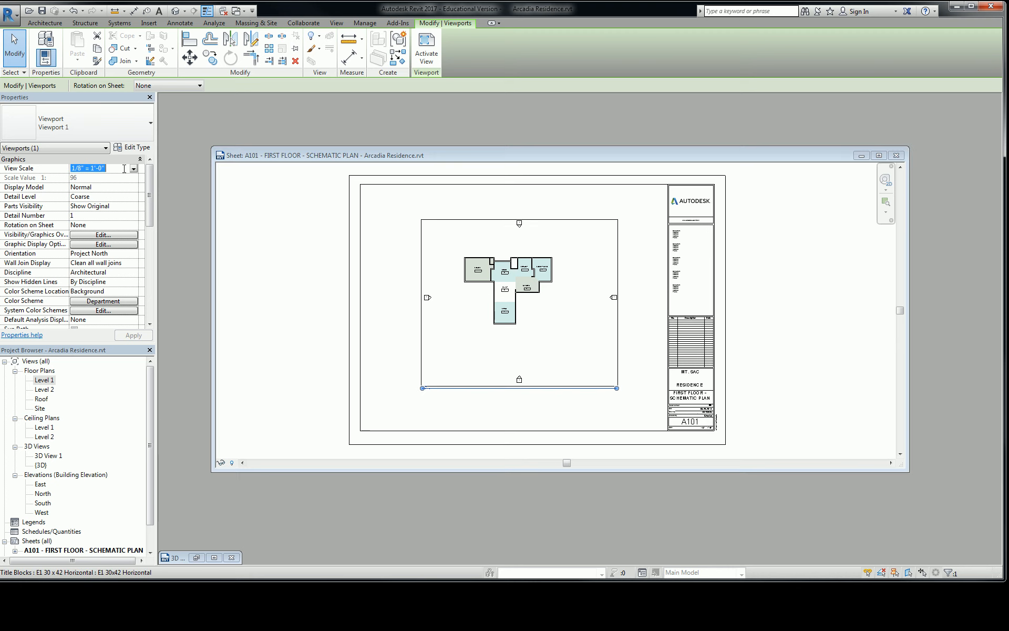
{"action": "left_click", "coordinate": [133, 169]}
{"action": "left_click", "coordinate": [86, 201]}
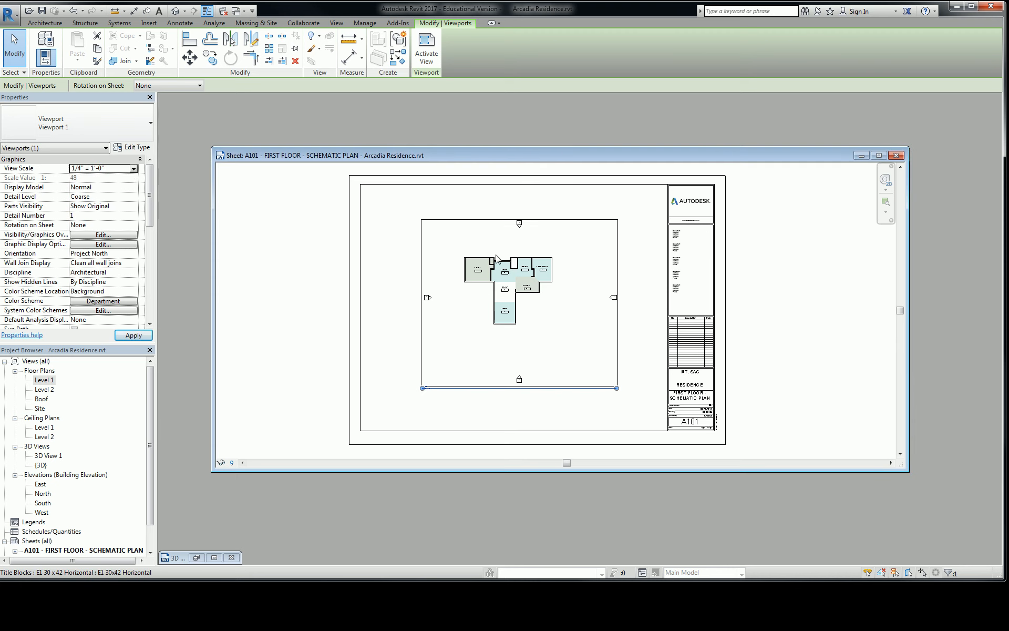
{"action": "scroll", "coordinate": [558, 222], "scroll_direction": "down", "scroll_amount": 2}
{"action": "left_click_drag", "start_coordinate": [558, 221], "coordinate": [518, 282]}
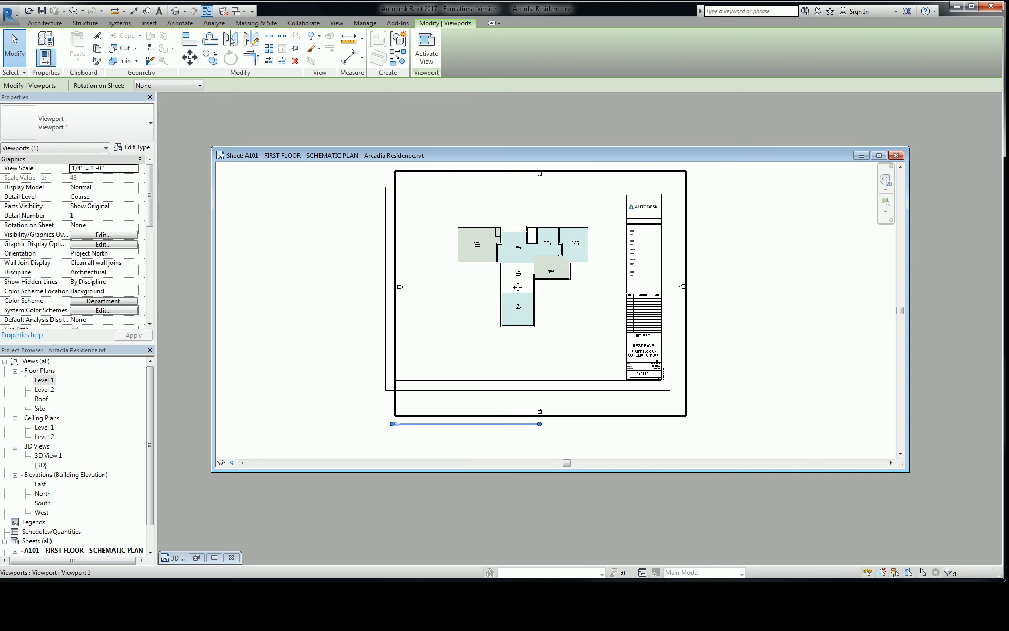
{"action": "left_click", "coordinate": [729, 293]}
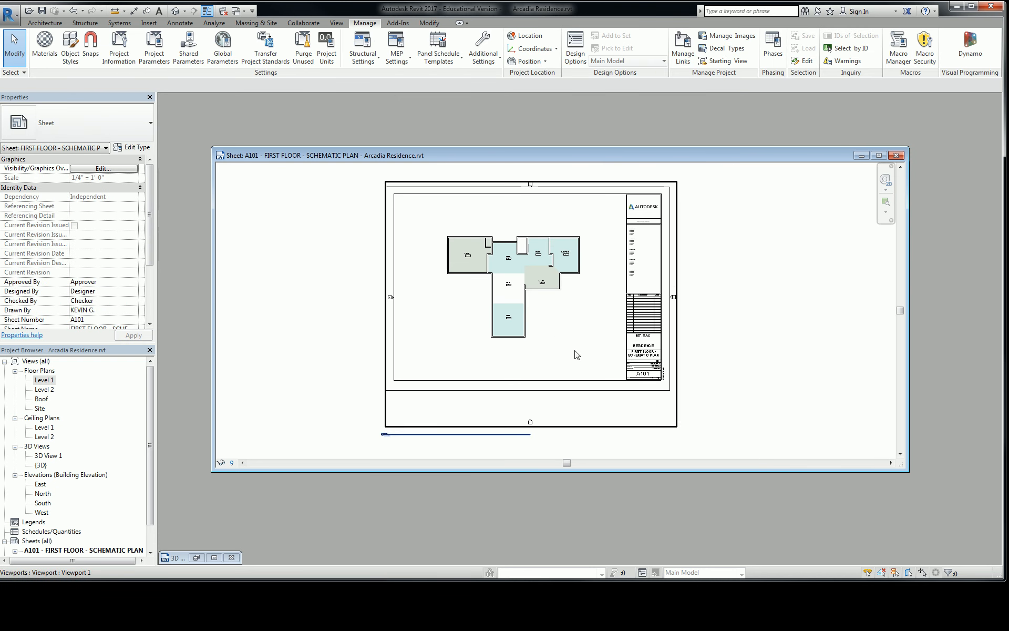
Step: Examine the Scale field in the title block and the overall layout of sheet A101
{"action": "scroll", "coordinate": [684, 379], "scroll_direction": "up", "scroll_amount": 5}
{"action": "scroll", "coordinate": [611, 384], "scroll_direction": "up", "scroll_amount": 6}
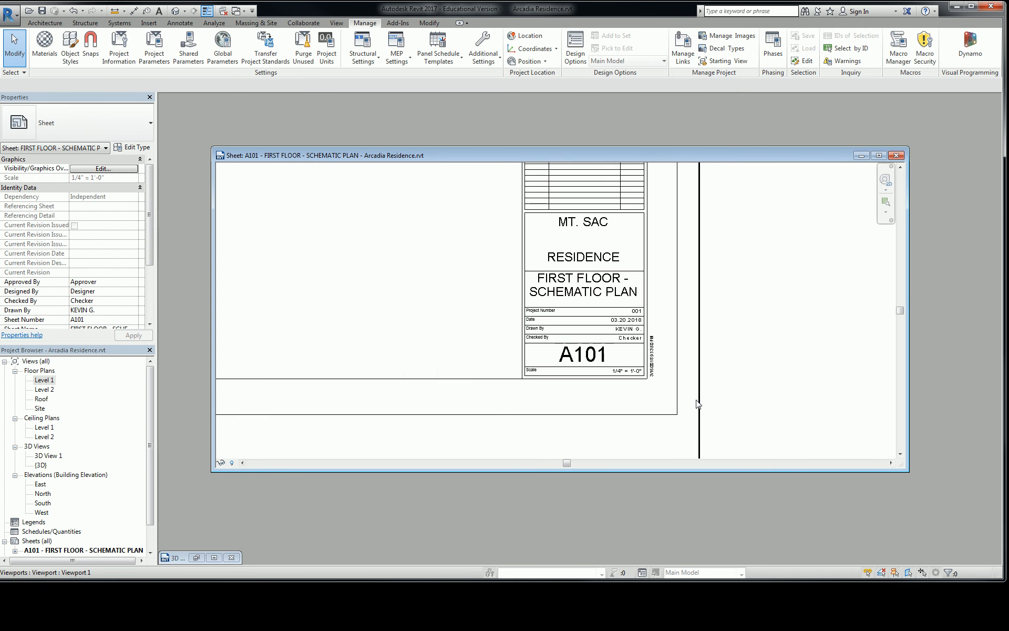
{"action": "scroll", "coordinate": [581, 331], "scroll_direction": "down", "scroll_amount": 3}
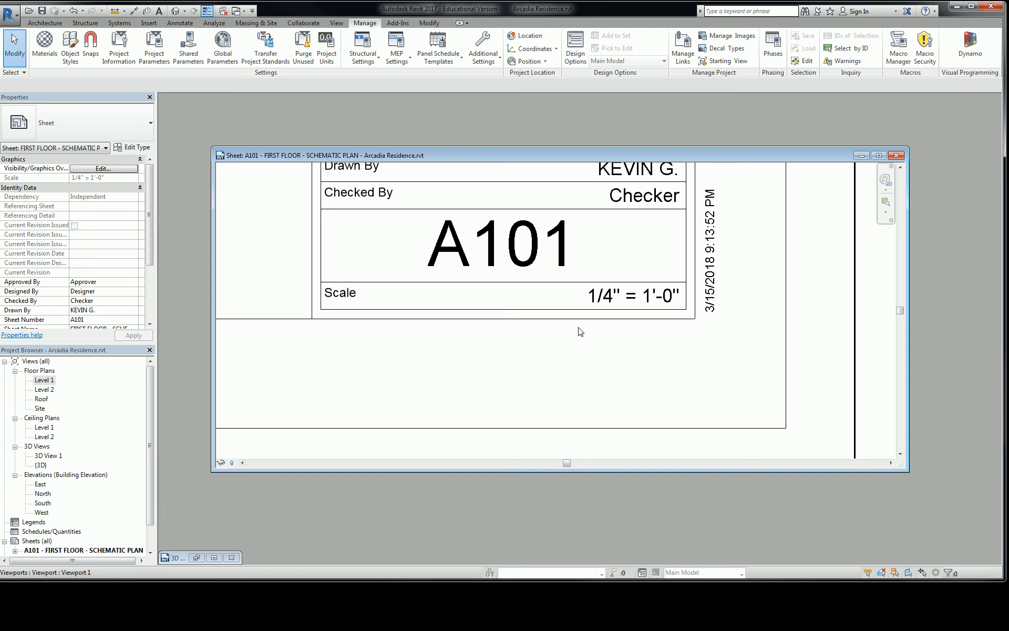
{"action": "scroll", "coordinate": [581, 332], "scroll_direction": "down", "scroll_amount": 5}
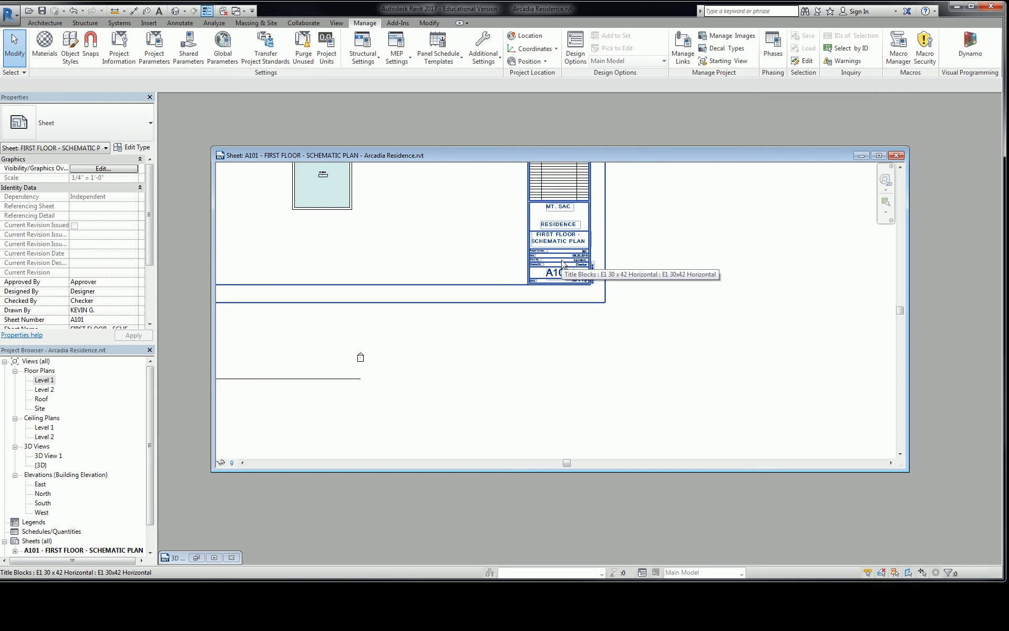
{"action": "middle_click_drag", "start_coordinate": [466, 250], "coordinate": [619, 351]}
{"action": "scroll", "coordinate": [800, 269], "scroll_direction": "down", "scroll_amount": 2}
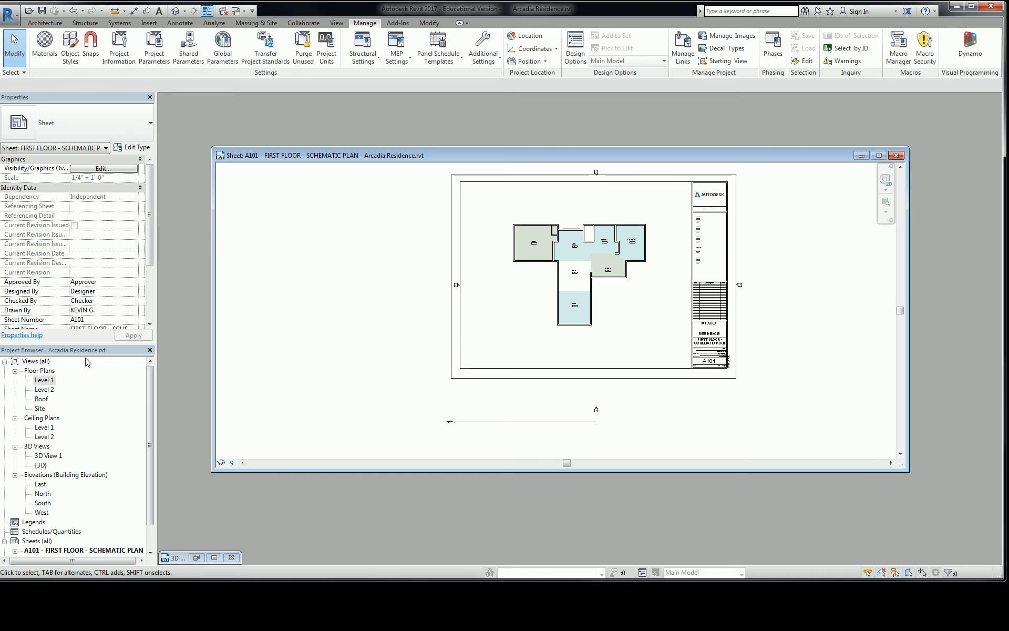
Step: Open the Level 2 floor plan view and close its window
{"action": "double_click", "coordinate": [44, 389]}
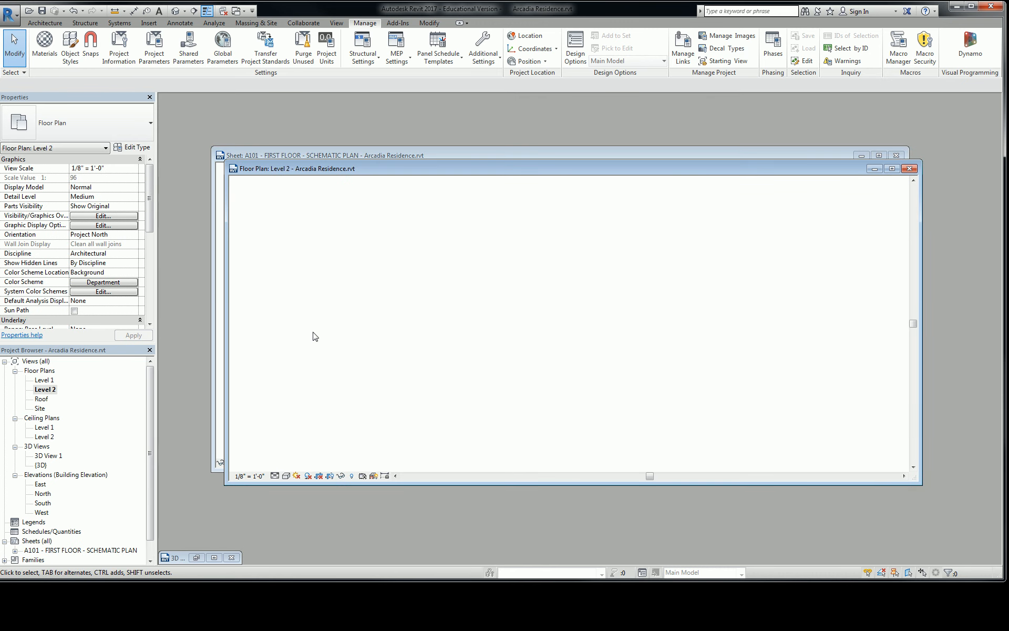
{"action": "left_click", "coordinate": [909, 168]}
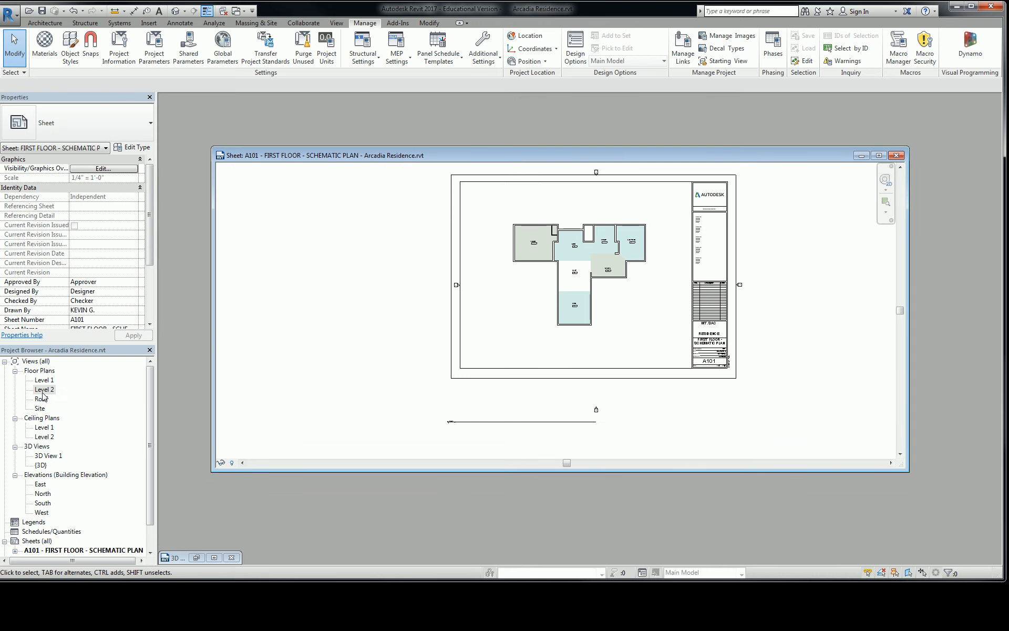
Step: Place the Level 2 floor plan on sheet A101 over the Level 1 plan and examine the title block's Scale field
{"action": "left_click_drag", "start_coordinate": [42, 393], "coordinate": [314, 312]}
{"action": "left_click", "coordinate": [311, 307]}
{"action": "scroll", "coordinate": [714, 373], "scroll_direction": "up", "scroll_amount": 2}
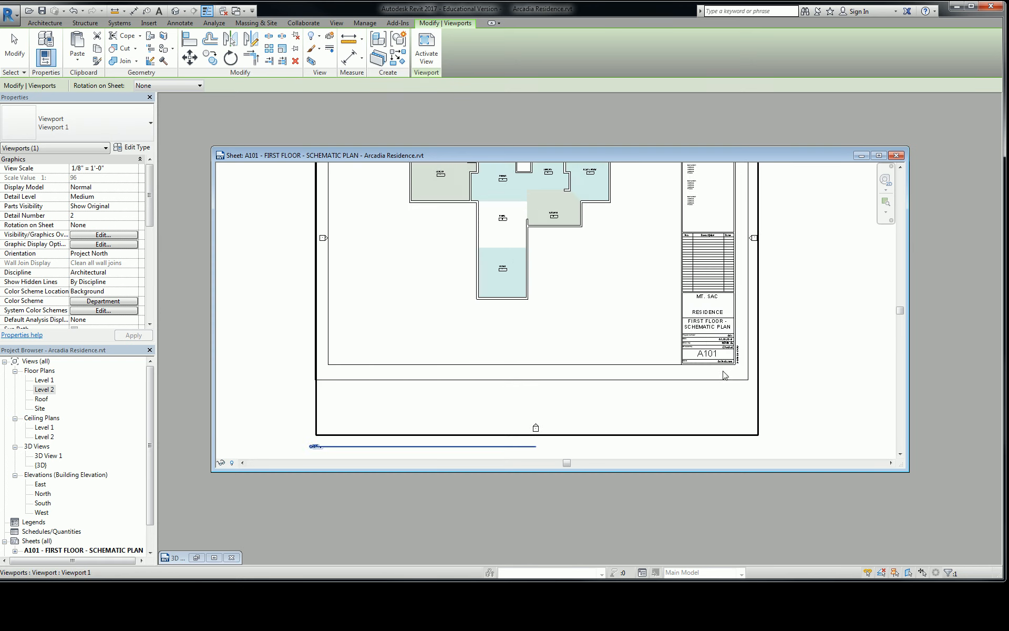
{"action": "scroll", "coordinate": [725, 367], "scroll_direction": "up", "scroll_amount": 9}
{"action": "key", "text": "Escape"}
{"action": "scroll", "coordinate": [732, 363], "scroll_direction": "down", "scroll_amount": 8}
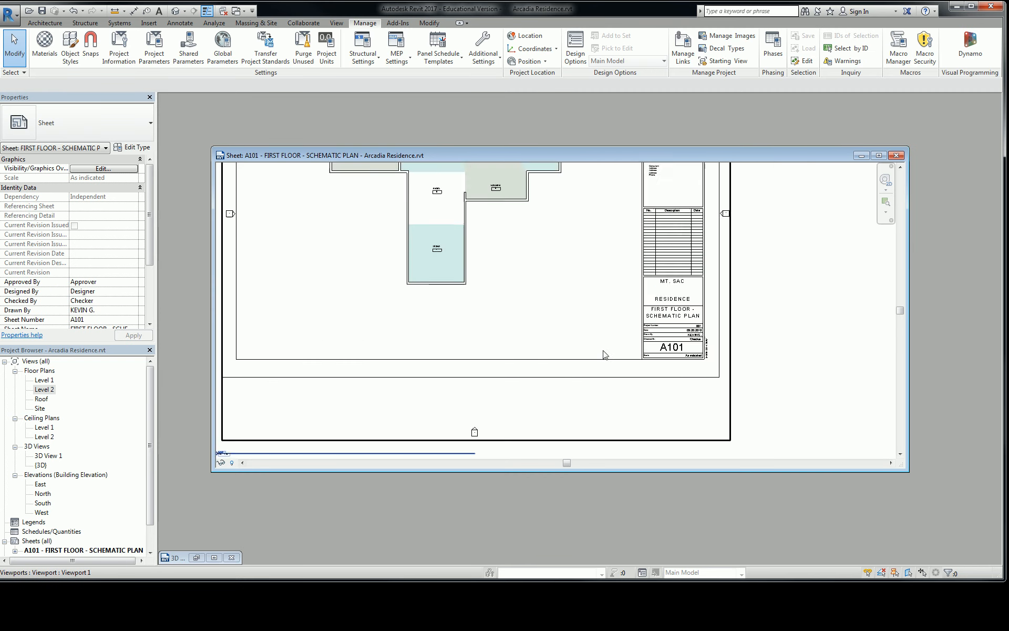
{"action": "scroll", "coordinate": [605, 355], "scroll_direction": "down", "scroll_amount": 2}
Step: Delete the Level 2 viewport from sheet A101
{"action": "middle_click_drag", "start_coordinate": [475, 320], "coordinate": [719, 329]}
{"action": "left_click", "coordinate": [505, 321]}
{"action": "key", "text": "Delete"}
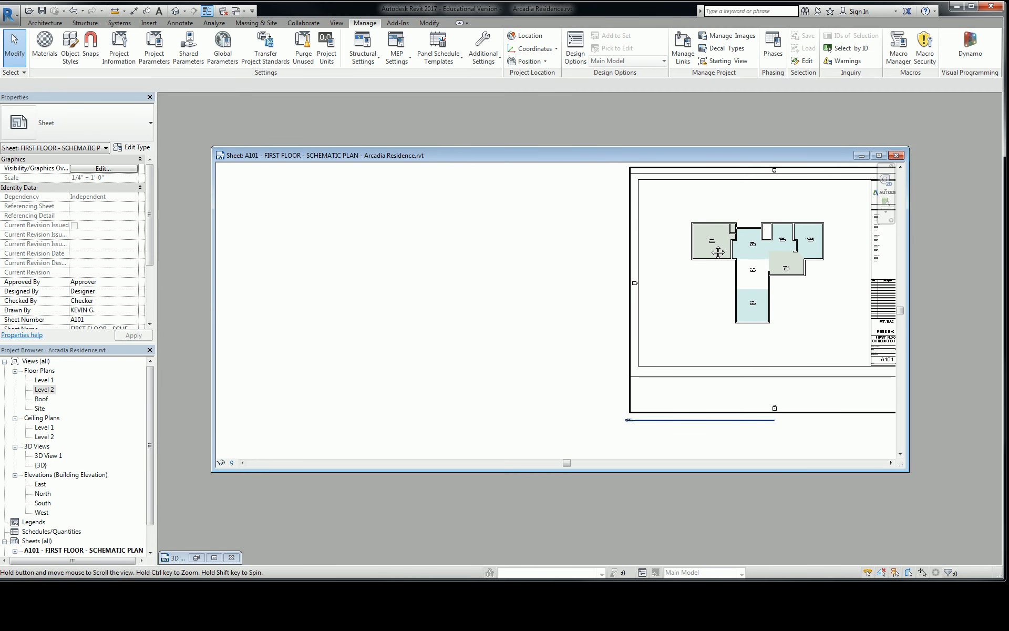
{"action": "middle_click_drag", "start_coordinate": [718, 253], "coordinate": [524, 250]}
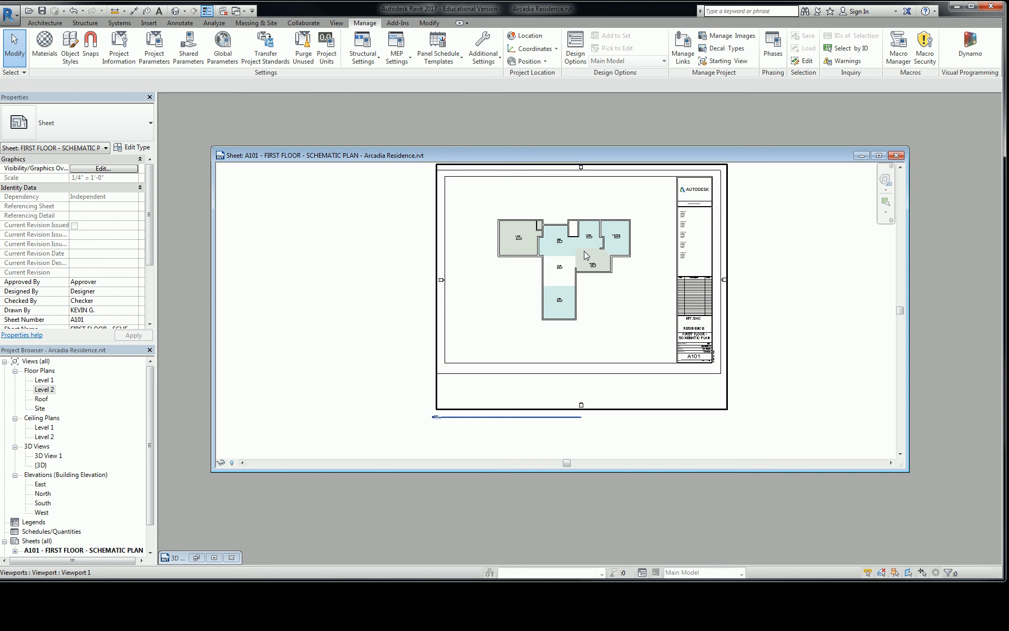
{"action": "middle_click_drag", "start_coordinate": [788, 248], "coordinate": [748, 274]}
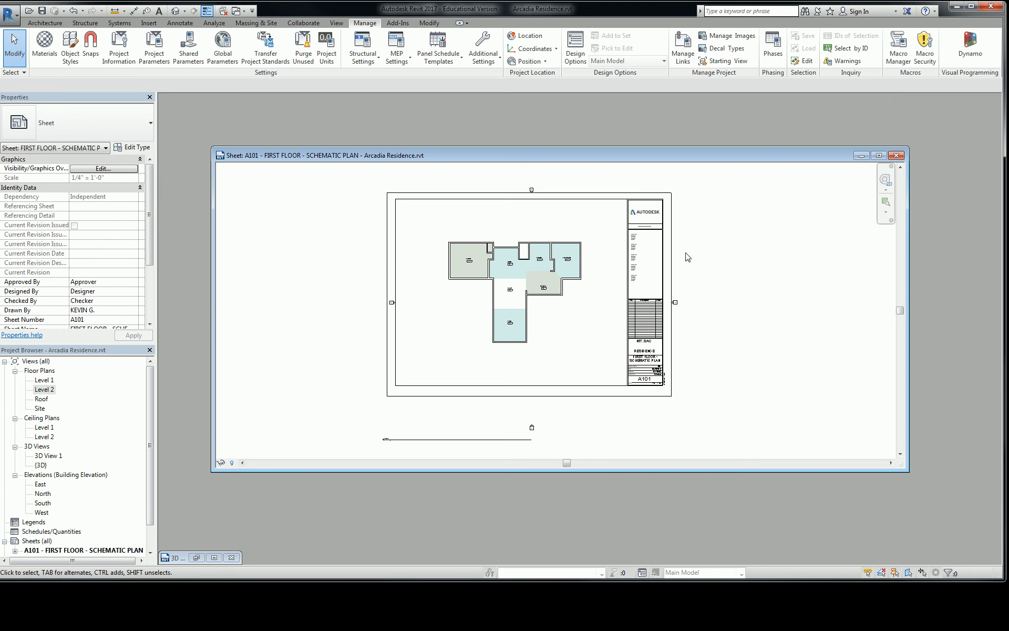
Step: Open the Guide Grid choices in the properties of sheet A101
{"action": "left_click_drag", "start_coordinate": [149, 232], "coordinate": [152, 293]}
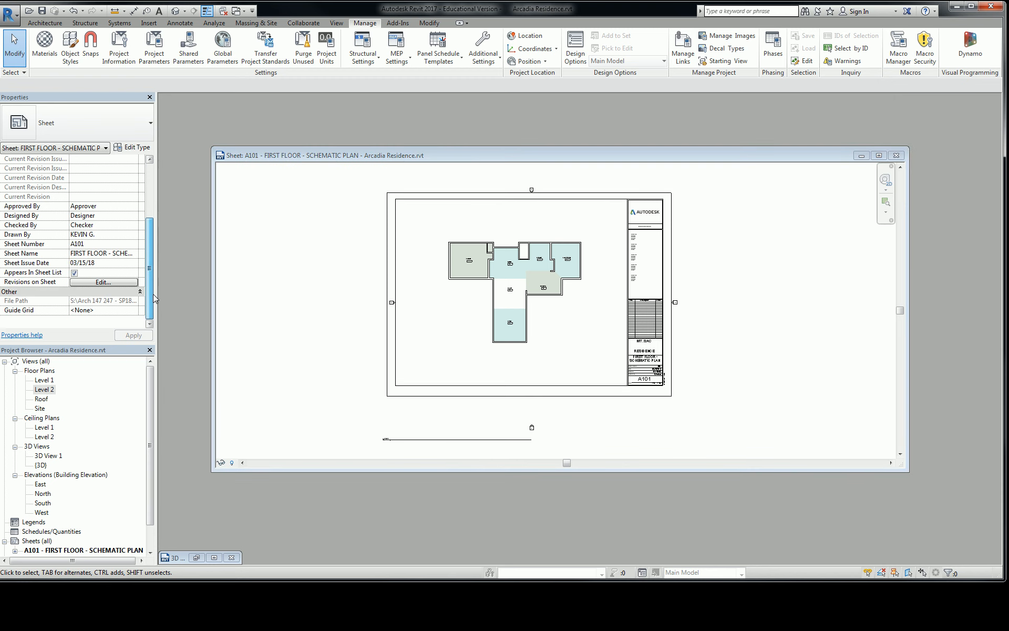
{"action": "left_click", "coordinate": [113, 310]}
{"action": "left_click", "coordinate": [133, 311]}
{"action": "left_click", "coordinate": [133, 311]}
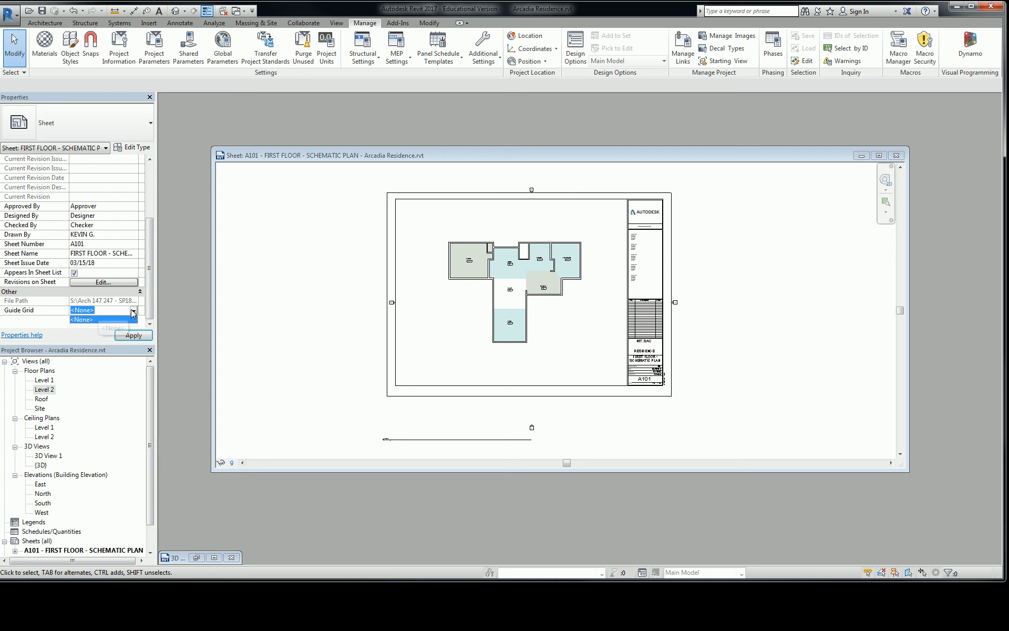